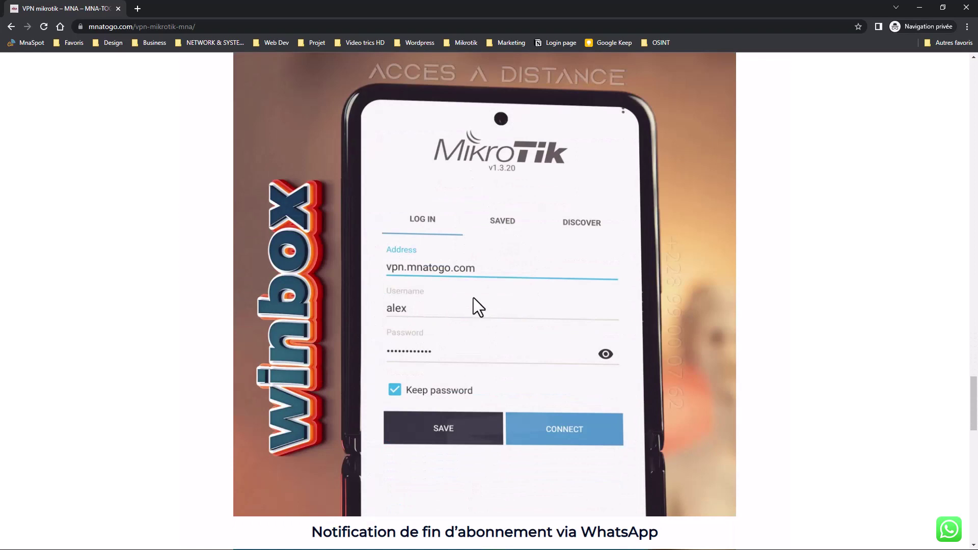
# Scroll back to the top of the mnatogo.com VPN Mikrotik article and leave Chrome for the desktop.
pyautogui.scroll(-6, 473, 298)
pyautogui.scroll(4, 471, 295)
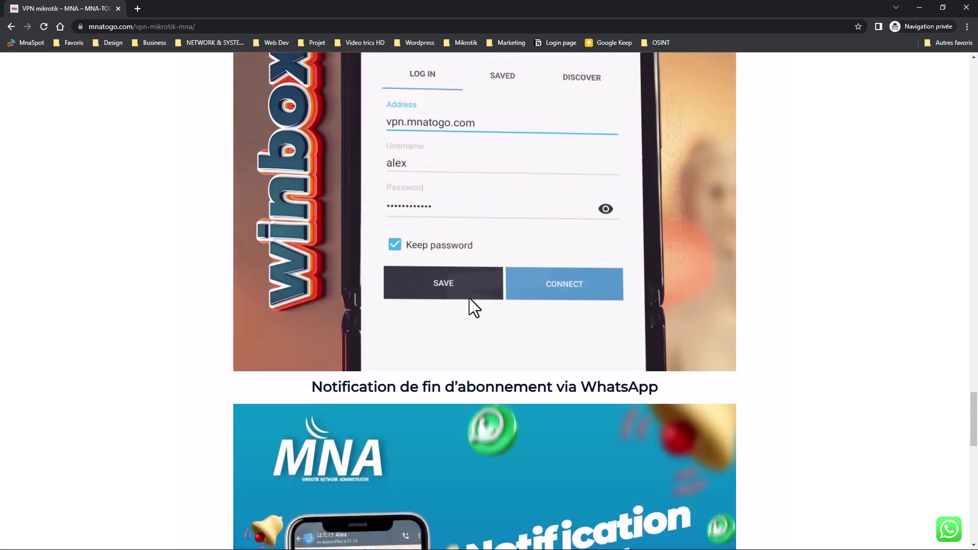
pyautogui.scroll(3, 469, 298)
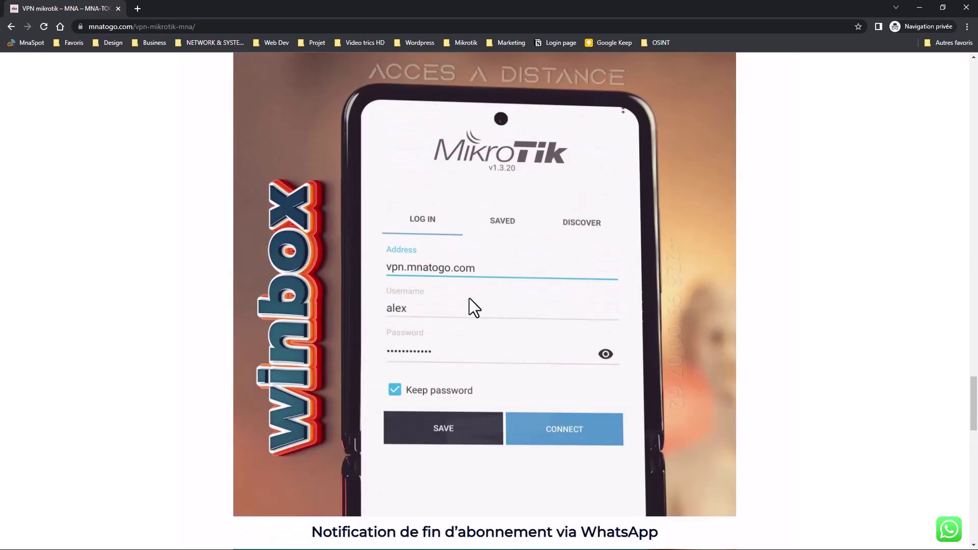
pyautogui.scroll(4, 416, 272)
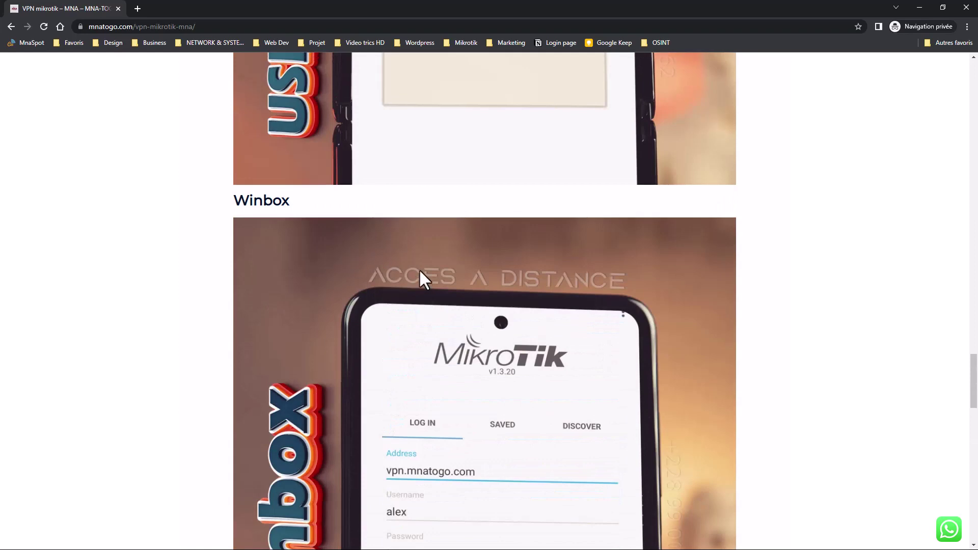
pyautogui.scroll(9, 490, 271)
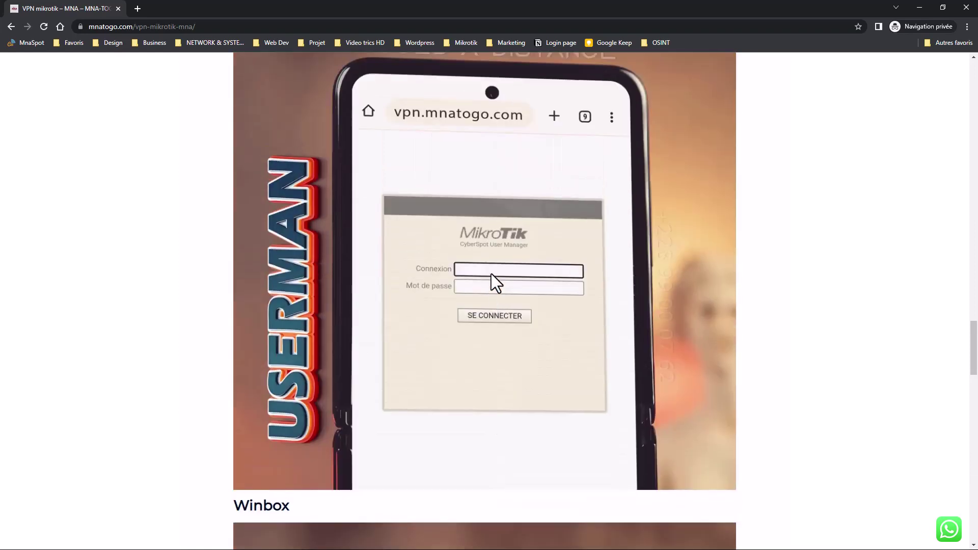
pyautogui.scroll(12, 491, 271)
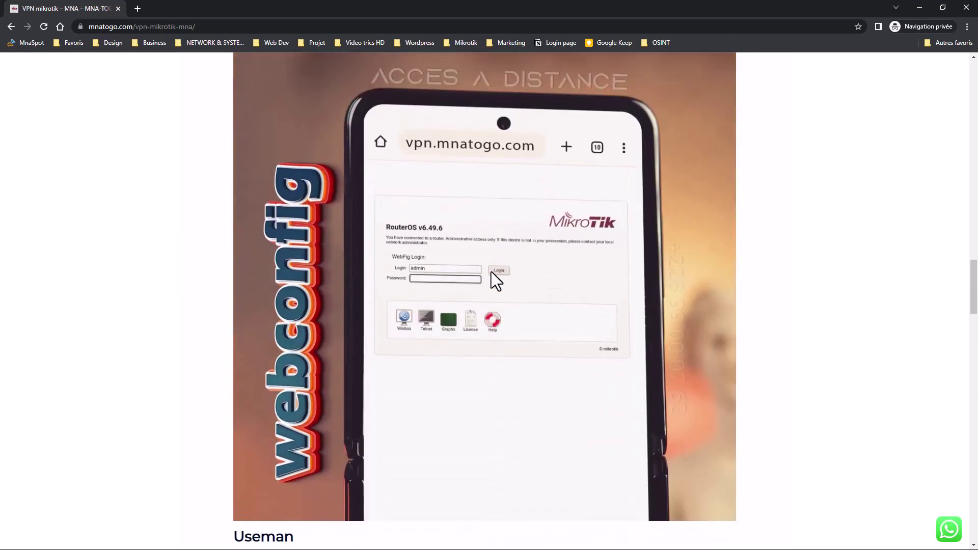
pyautogui.scroll(11, 492, 271)
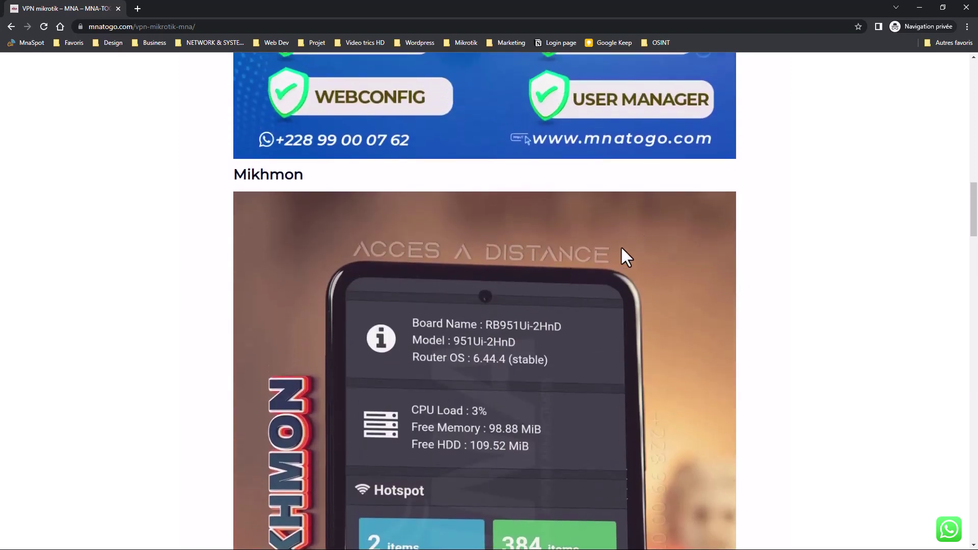
pyautogui.scroll(7, 563, 258)
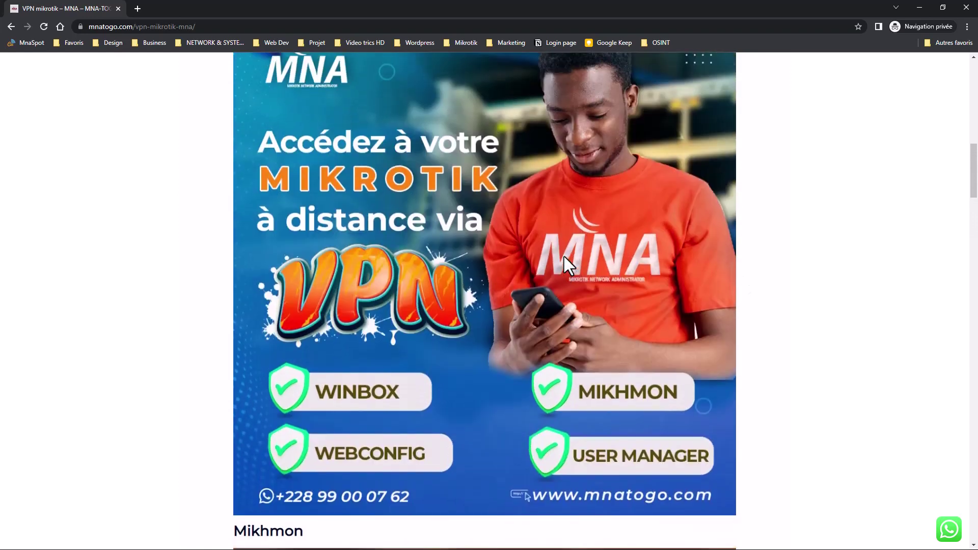
pyautogui.scroll(2, 564, 257)
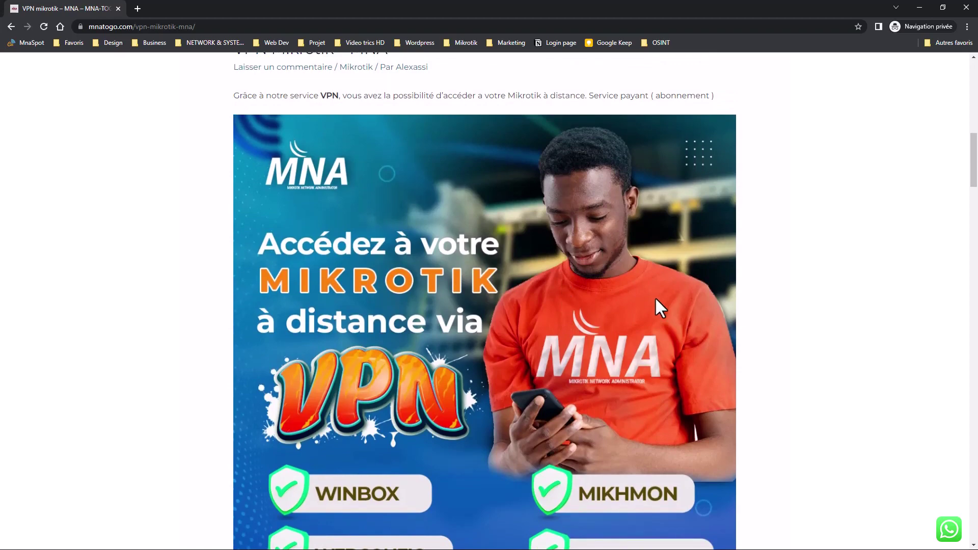
pyautogui.click(920, 7)
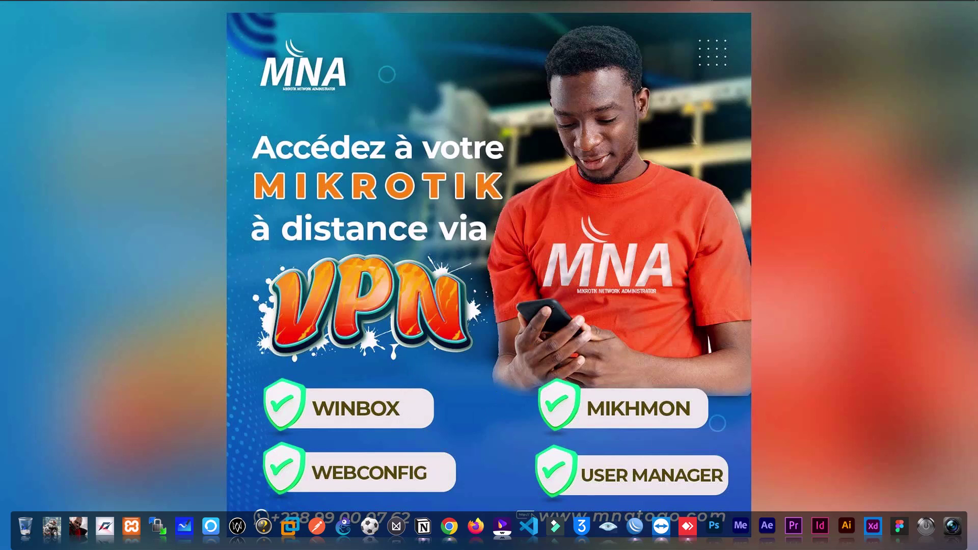
# Put WinBox on the left and the phone mirror on the right, then open WhatsApp Business.
pyautogui.moveTo(977, 109); pyautogui.dragTo(561, 59)
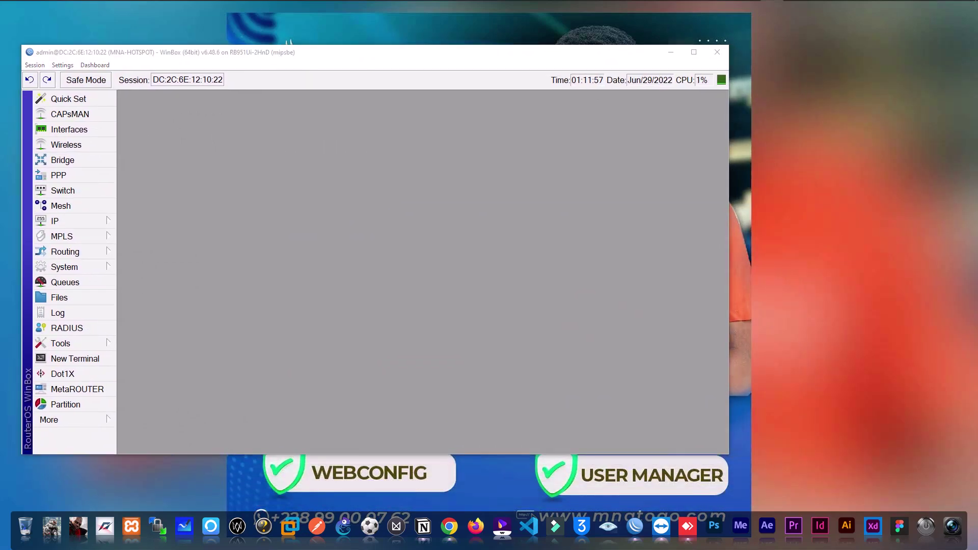
pyautogui.moveTo(977, 23); pyautogui.dragTo(839, 16)
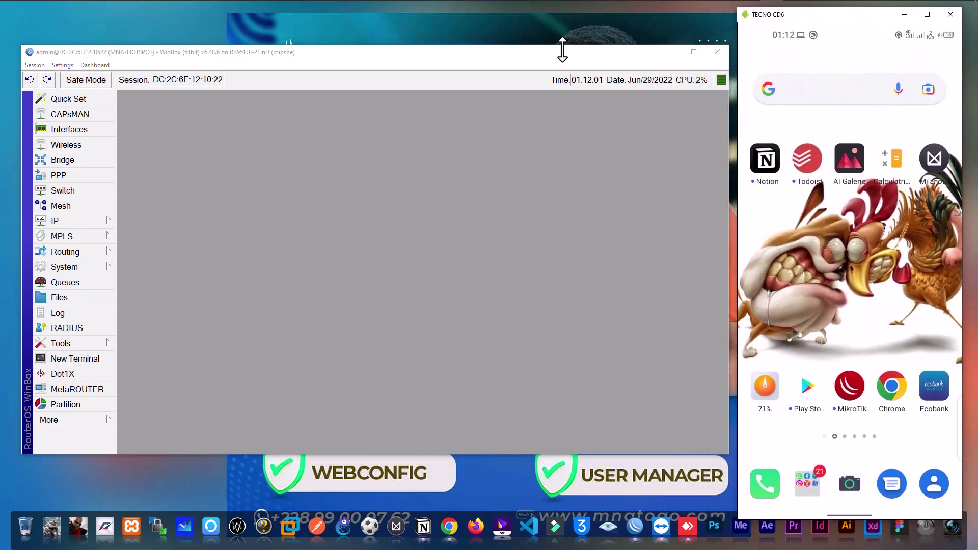
pyautogui.moveTo(561, 55); pyautogui.dragTo(548, 54)
pyautogui.click(827, 29)
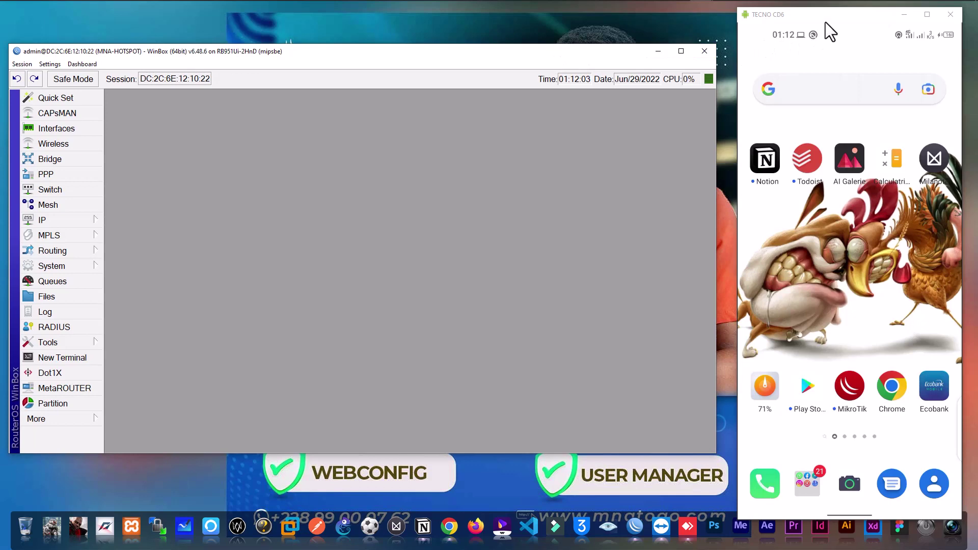
pyautogui.moveTo(826, 23); pyautogui.dragTo(823, 19)
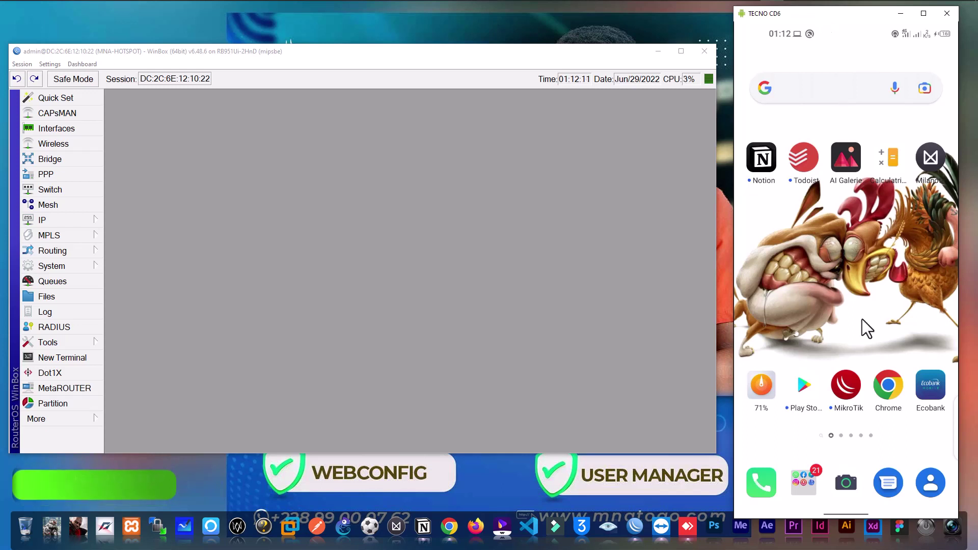
pyautogui.click(804, 482)
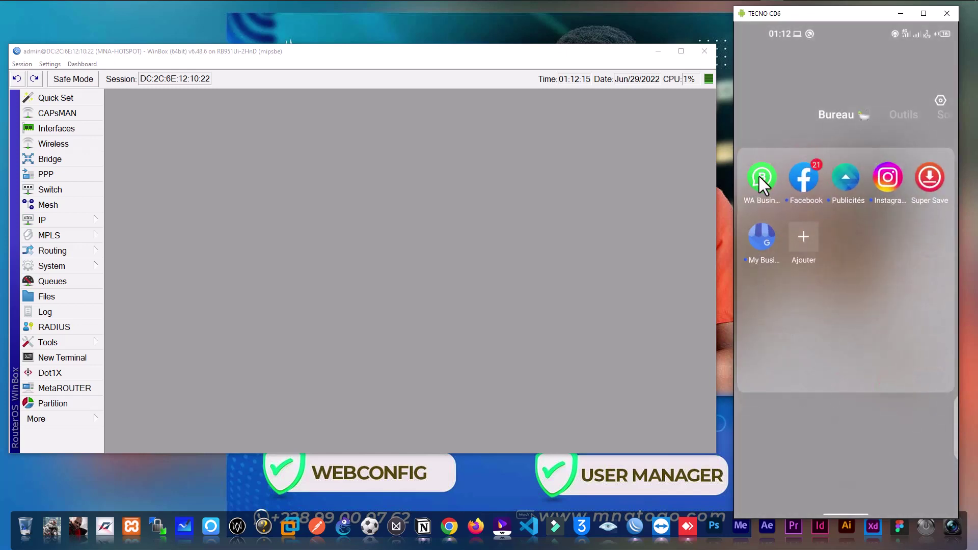
pyautogui.click(761, 177)
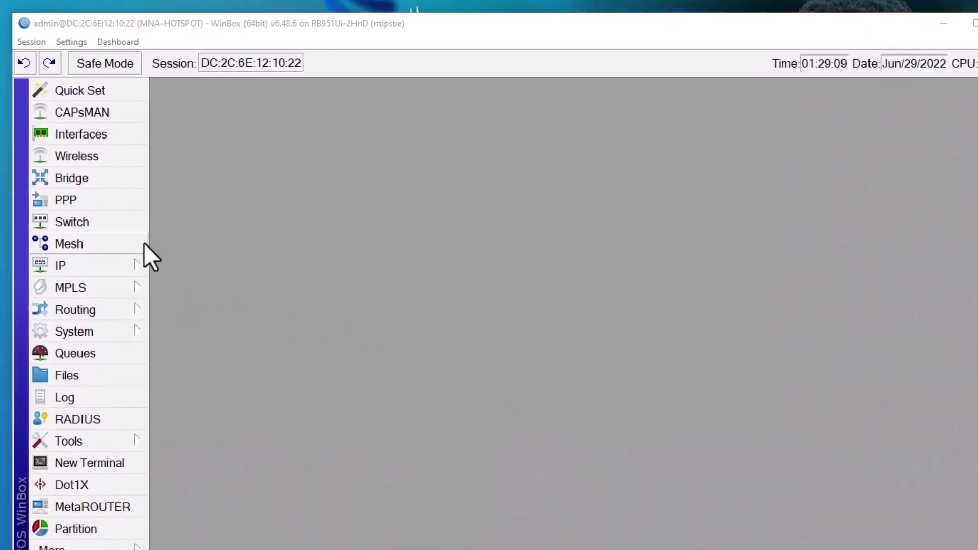
# Add an SSTP Client from the PPP Interface list and select its default name sstp-out1.
pyautogui.click(106, 196)
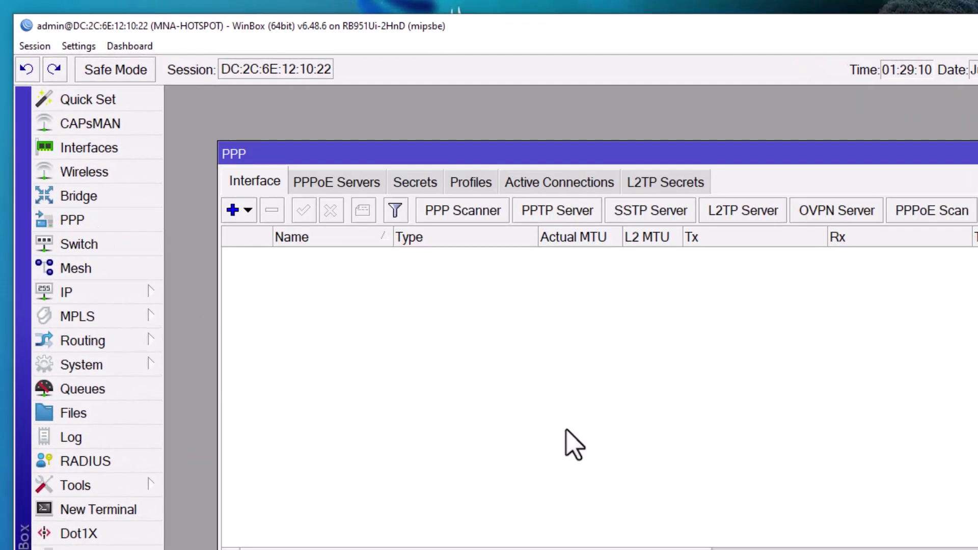
pyautogui.click(231, 207)
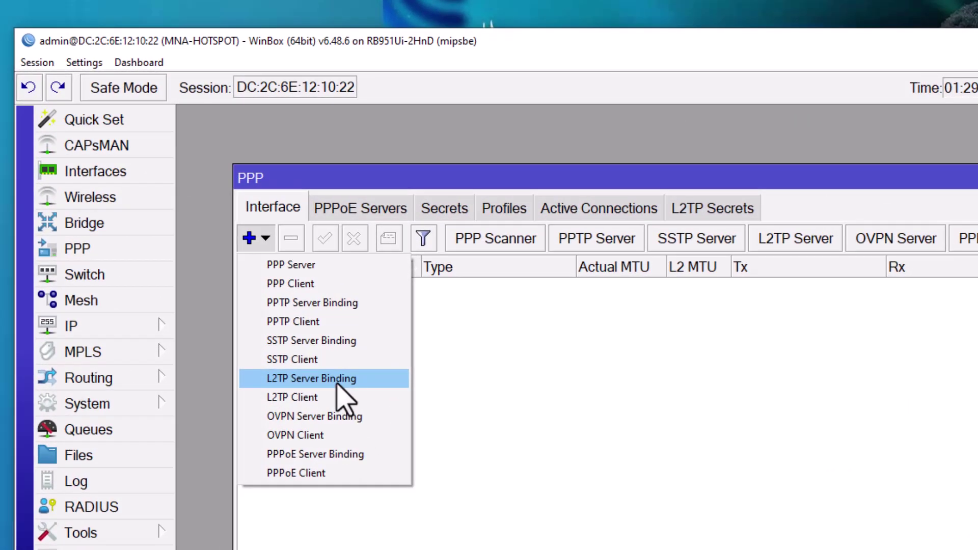
pyautogui.click(287, 360)
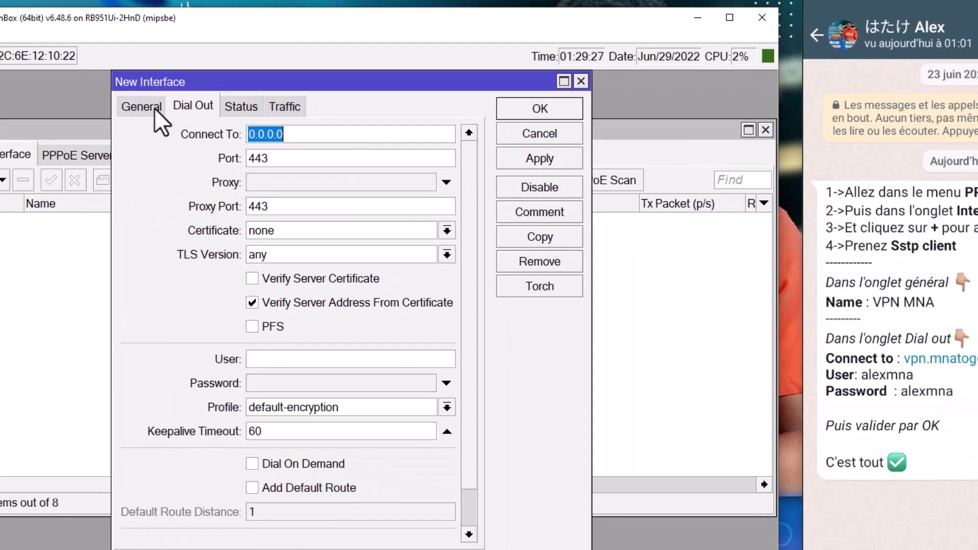
pyautogui.click(155, 108)
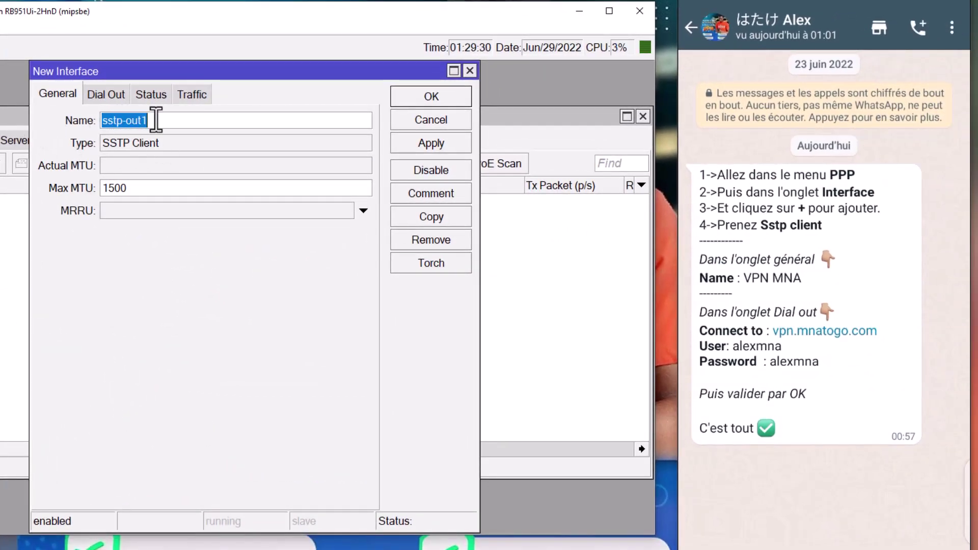
# Name the SSTP client 'VPN MNA' and set its Dial Out Connect To to vpn.mnatogo.com.
pyautogui.write('VPN')
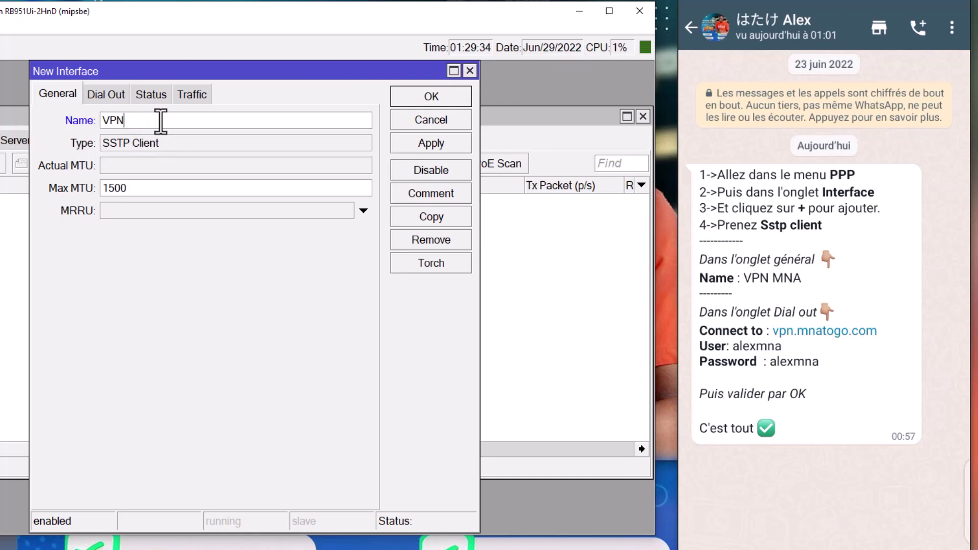
pyautogui.write(' MNA')
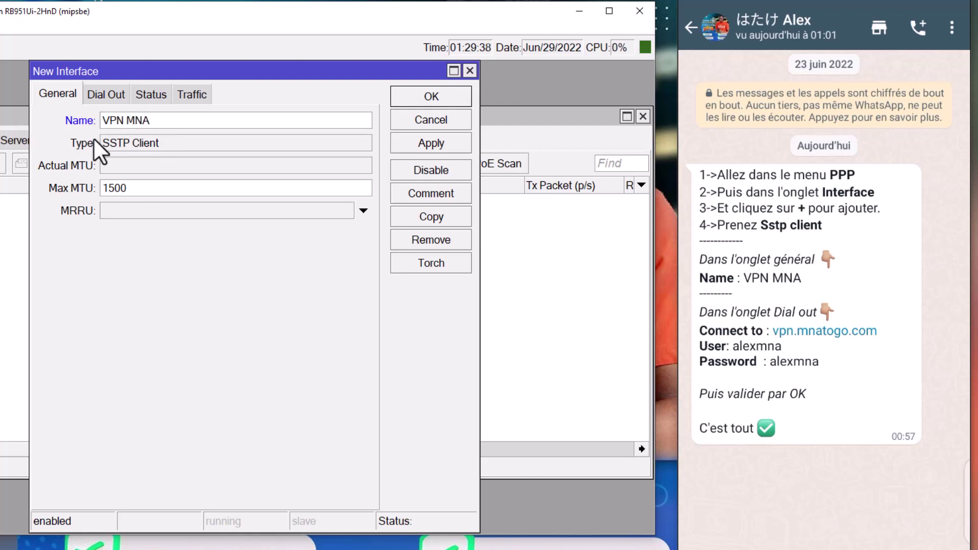
pyautogui.click(109, 96)
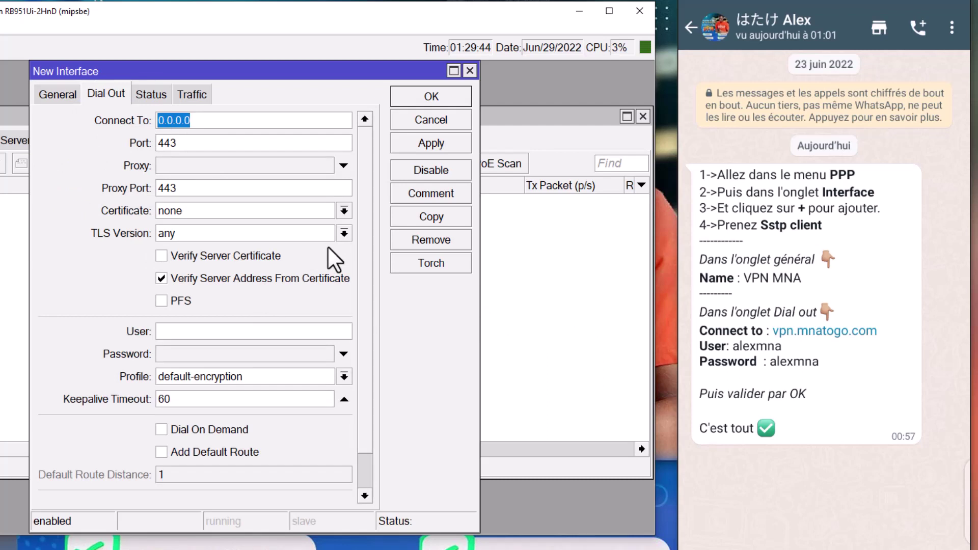
pyautogui.write('vpn')
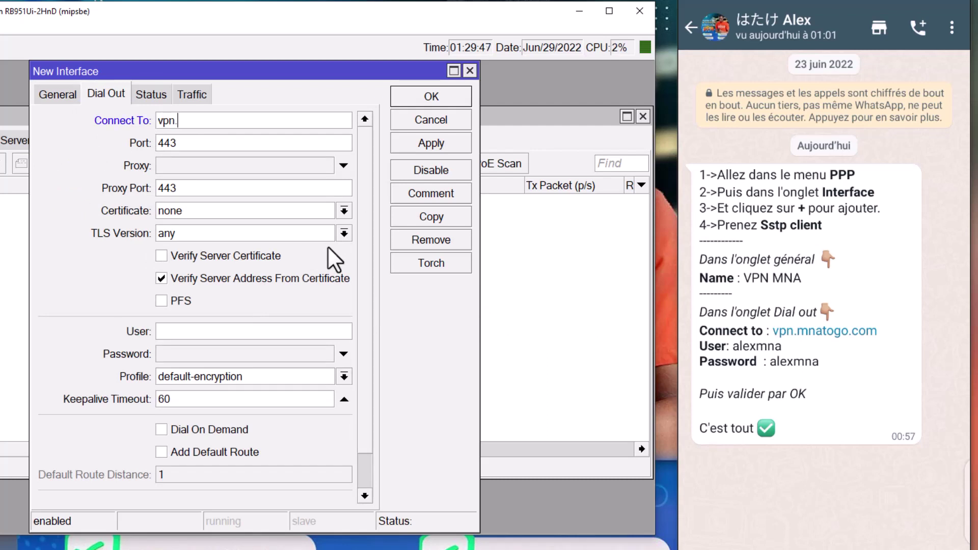
pyautogui.write('.mnatogo.com')
# Enter the VPN account user name and password, then apply the interface.
pyautogui.click(330, 353)
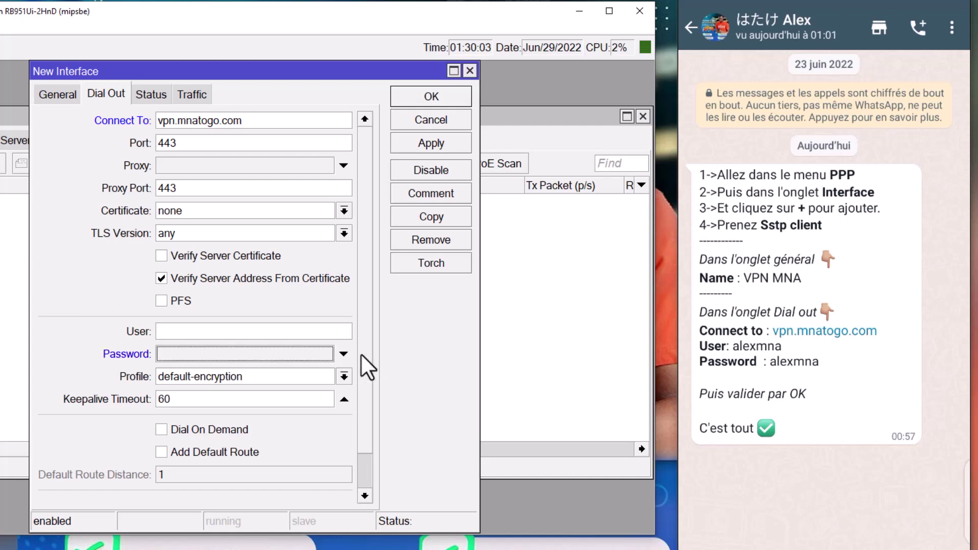
pyautogui.click(211, 332)
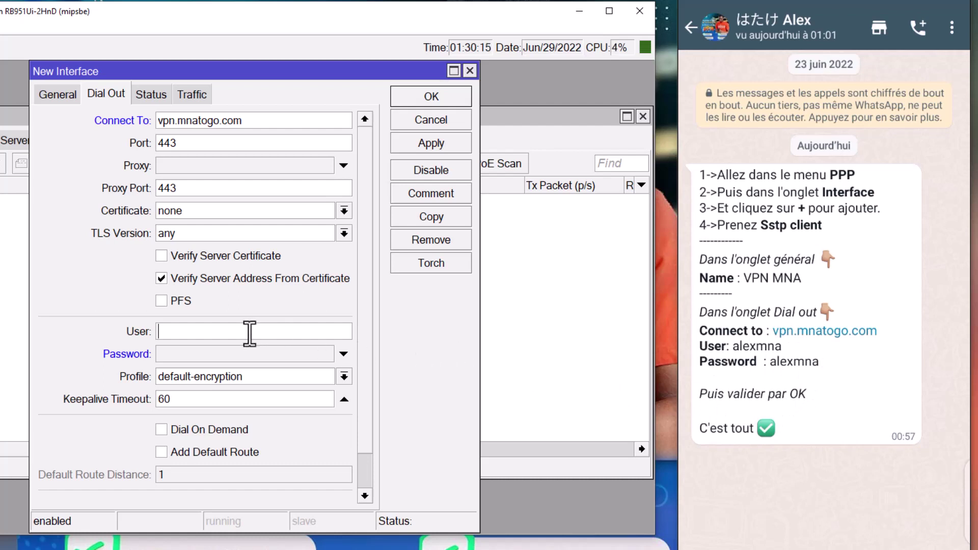
pyautogui.press('Tab')
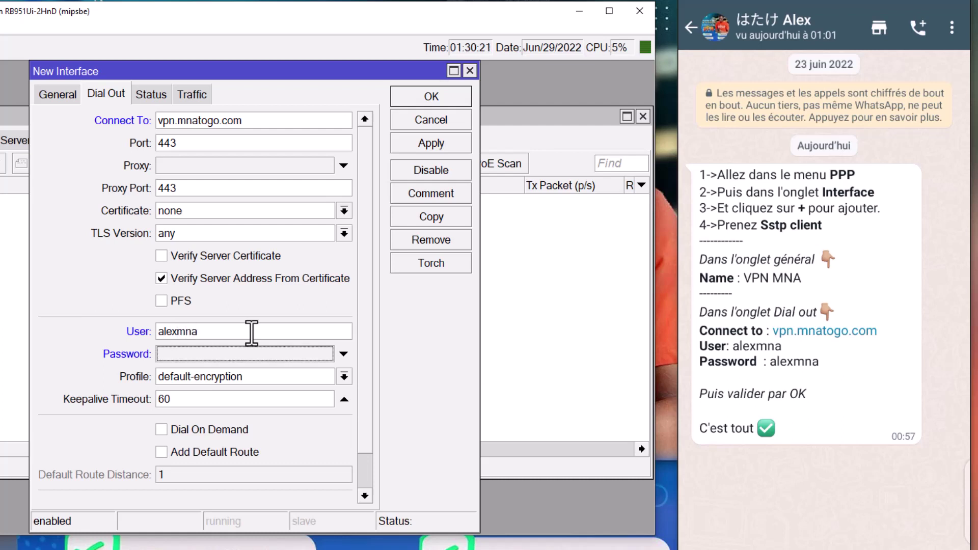
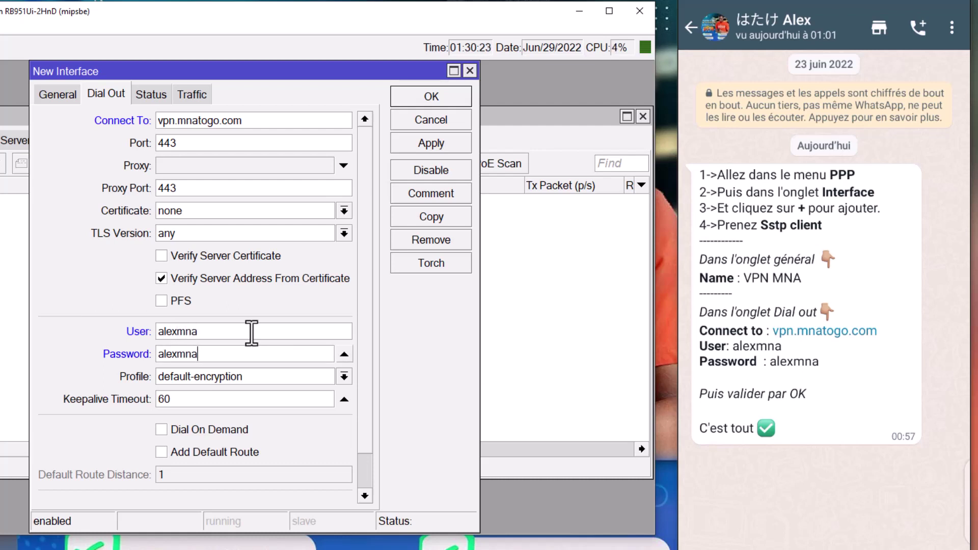
pyautogui.click(429, 143)
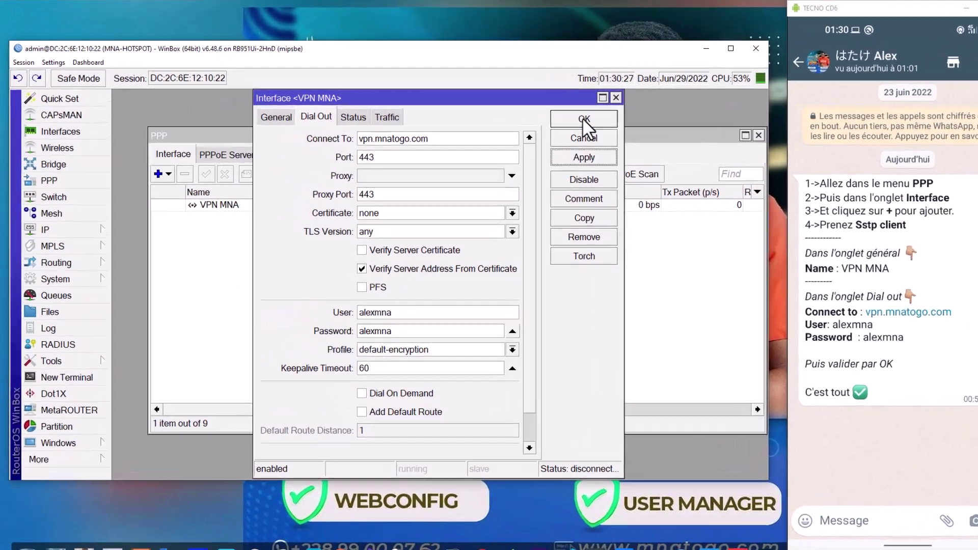
# Confirm the dialog with OK and check that VPN MNA is listed as running (R).
pyautogui.click(584, 119)
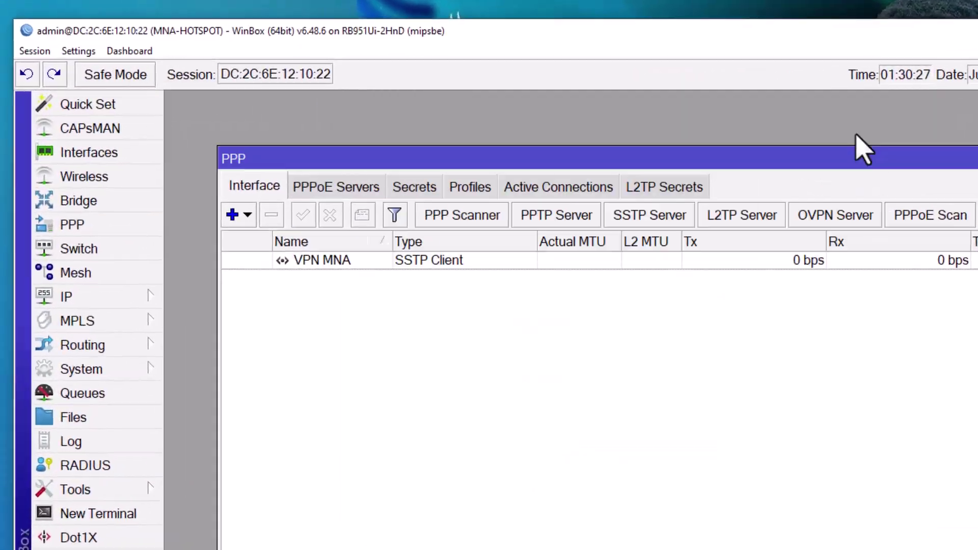
pyautogui.click(366, 207)
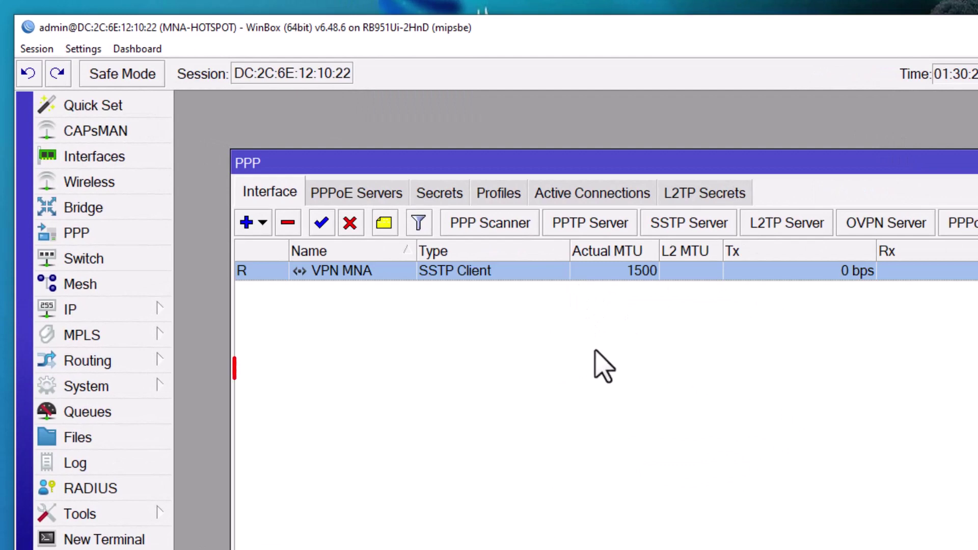
pyautogui.click(556, 366)
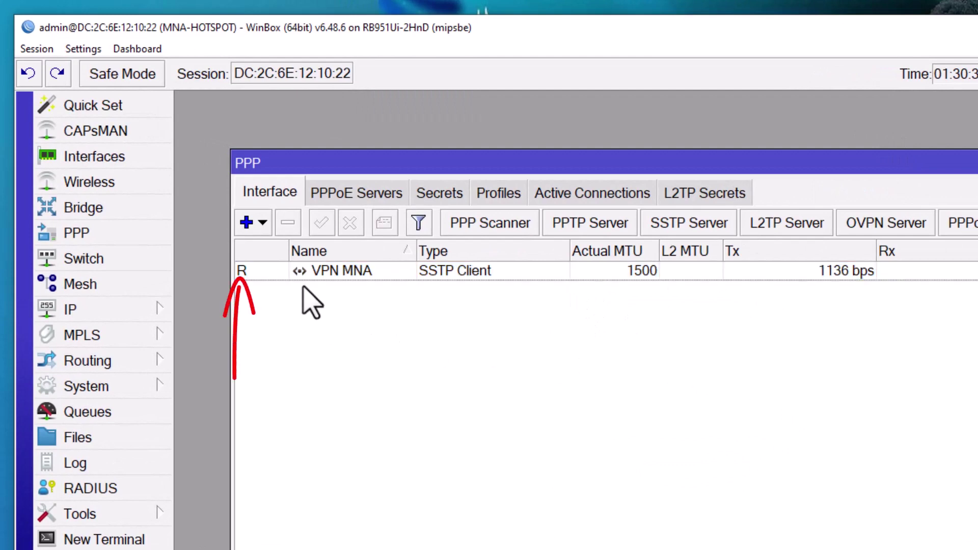
pyautogui.click(244, 274)
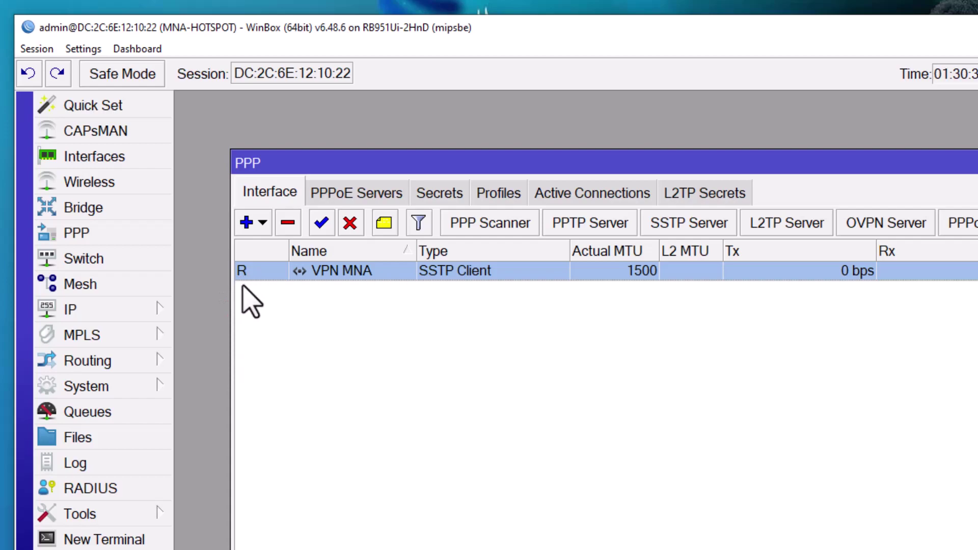
pyautogui.click(274, 294)
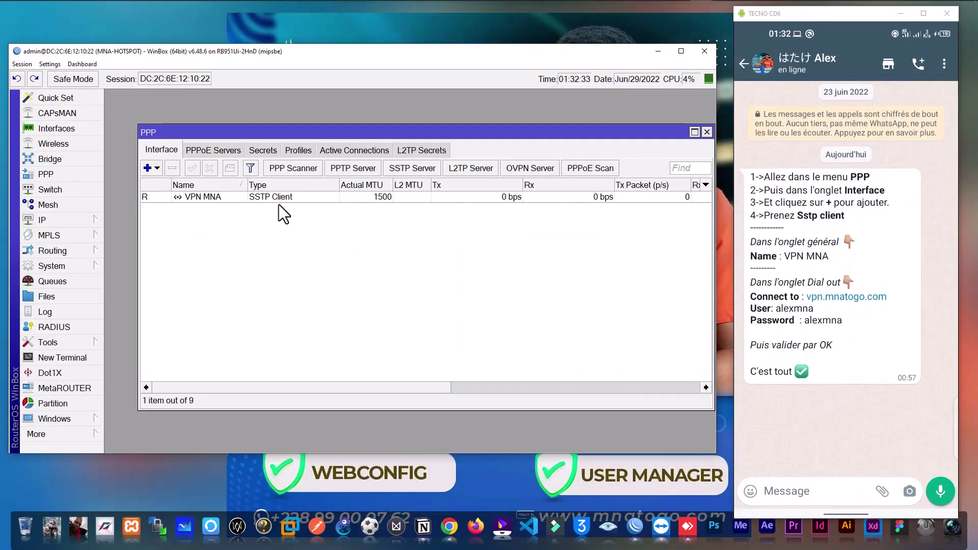
pyautogui.click(270, 202)
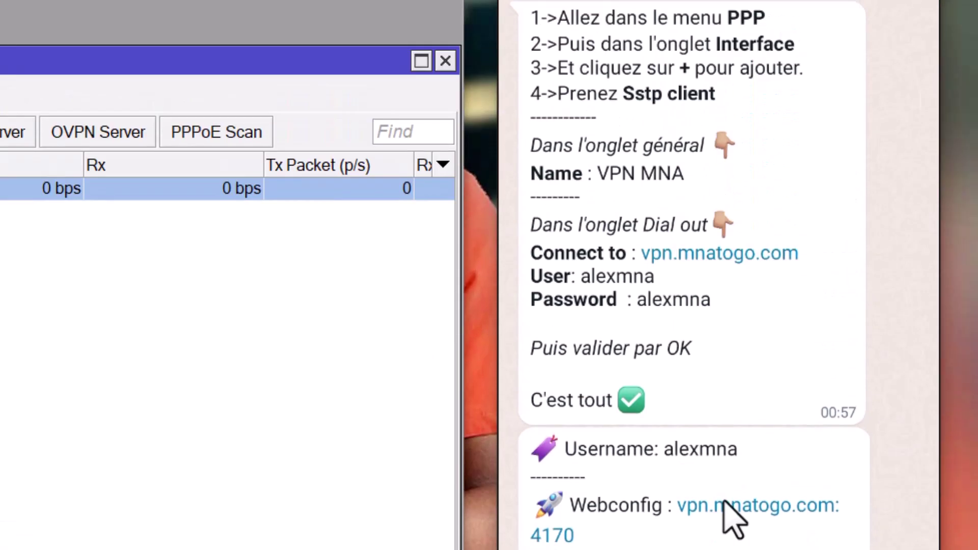
pyautogui.click(734, 515)
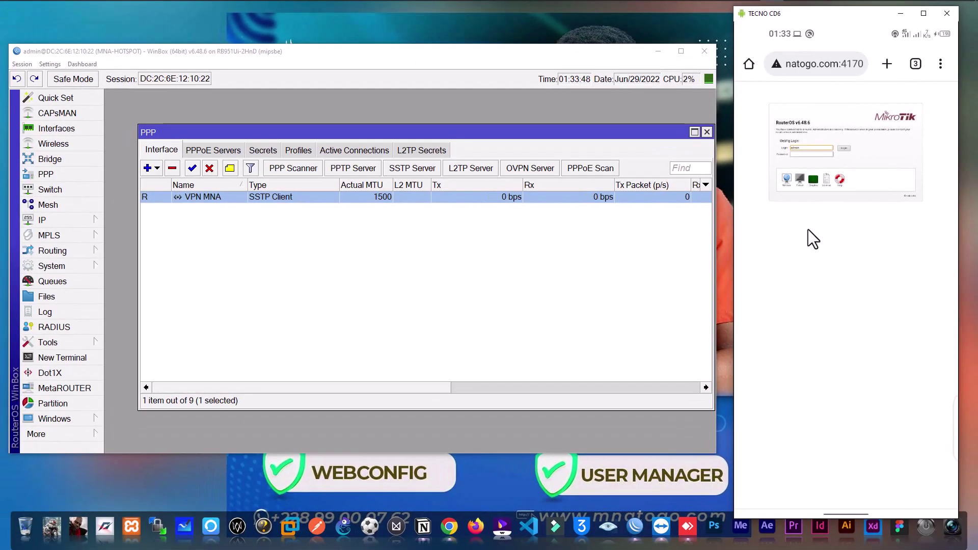
pyautogui.middleClick(808, 229)
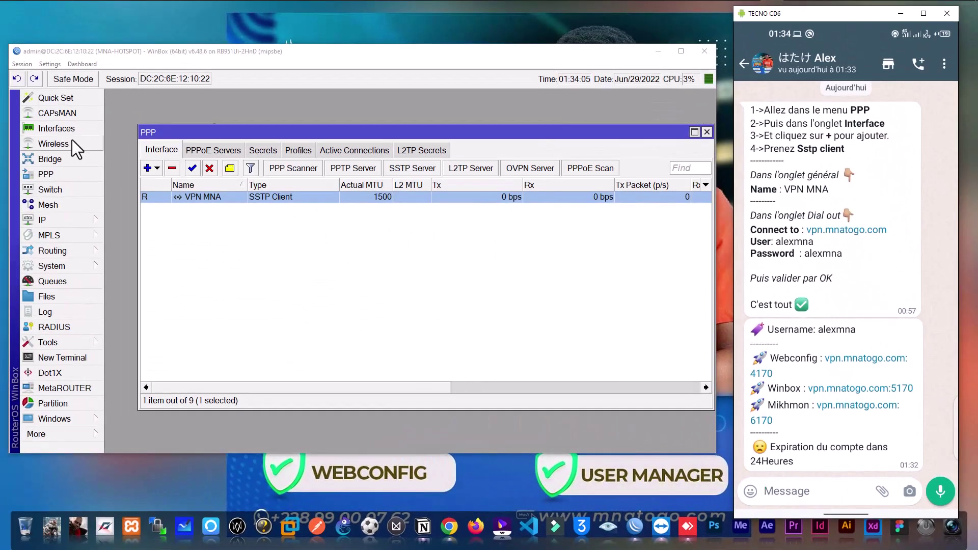
# Open a New WinBox login window, clear its address, and switch it to the compact layout.
pyautogui.moveTo(86, 455); pyautogui.dragTo(86, 493)
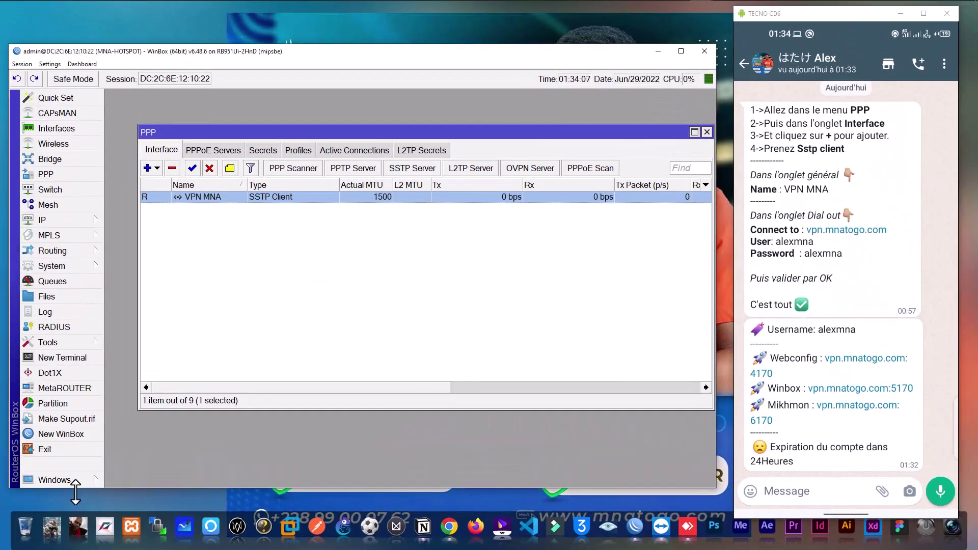
pyautogui.click(71, 436)
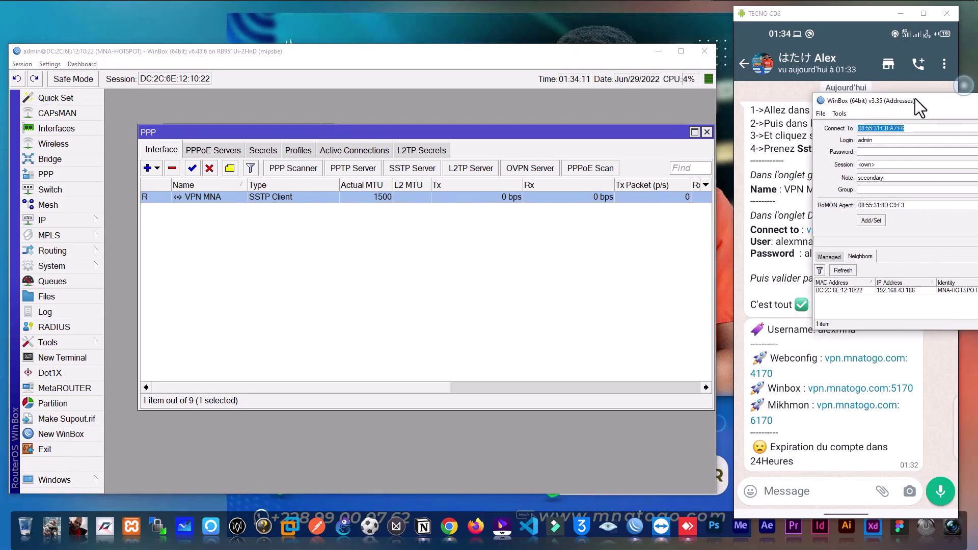
pyautogui.press('BackSpace')
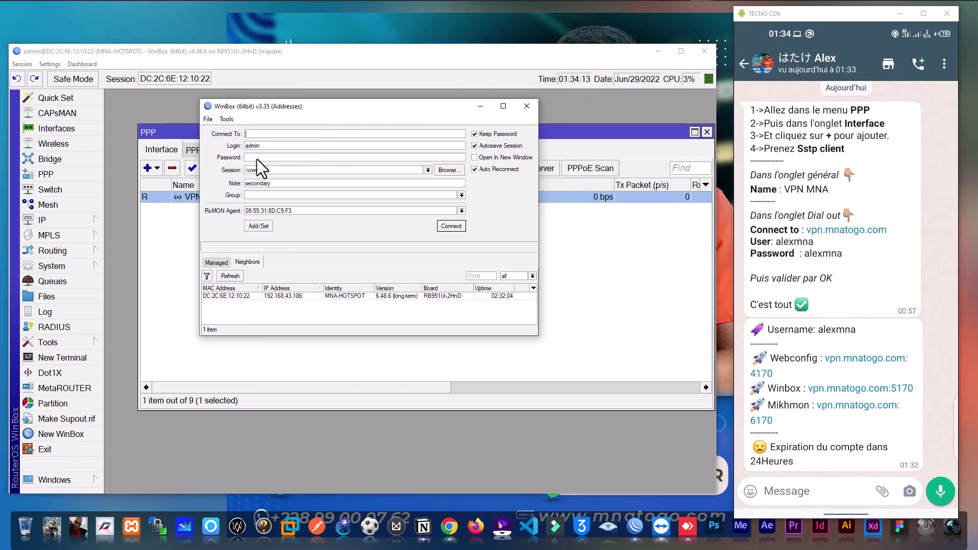
pyautogui.click(226, 119)
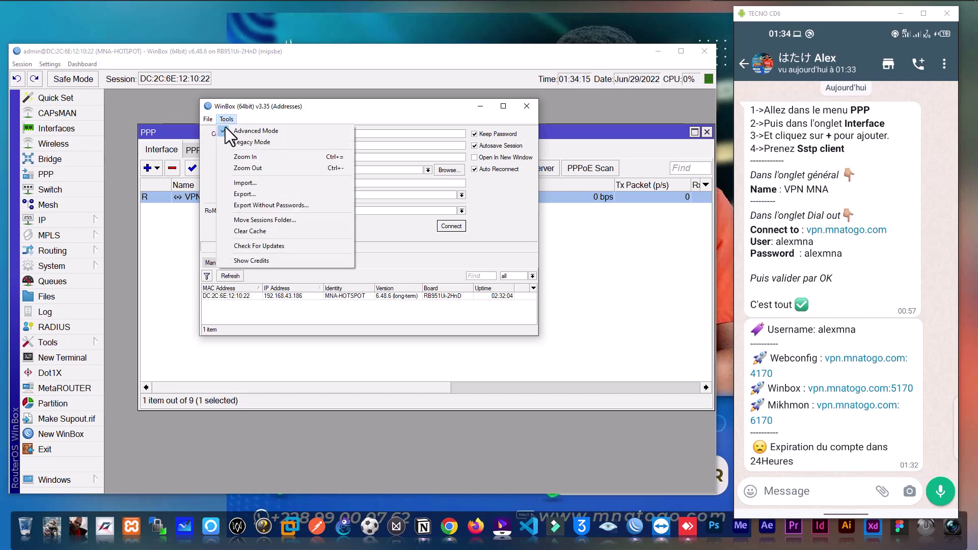
pyautogui.click(227, 132)
pyautogui.moveTo(265, 108); pyautogui.dragTo(301, 118)
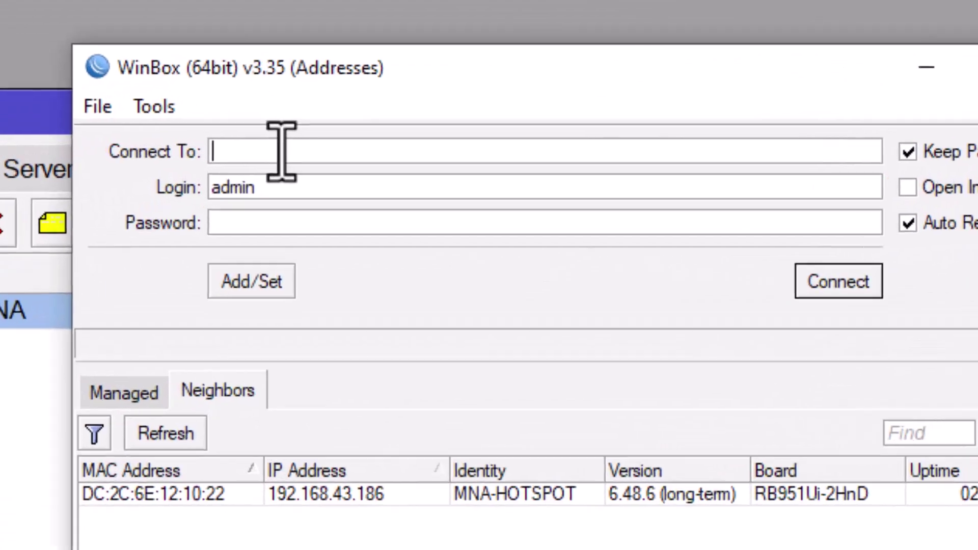
# Enter vpn.mnatogo.com:5170 with login admin and the password, then connect.
pyautogui.write('vpn.m')
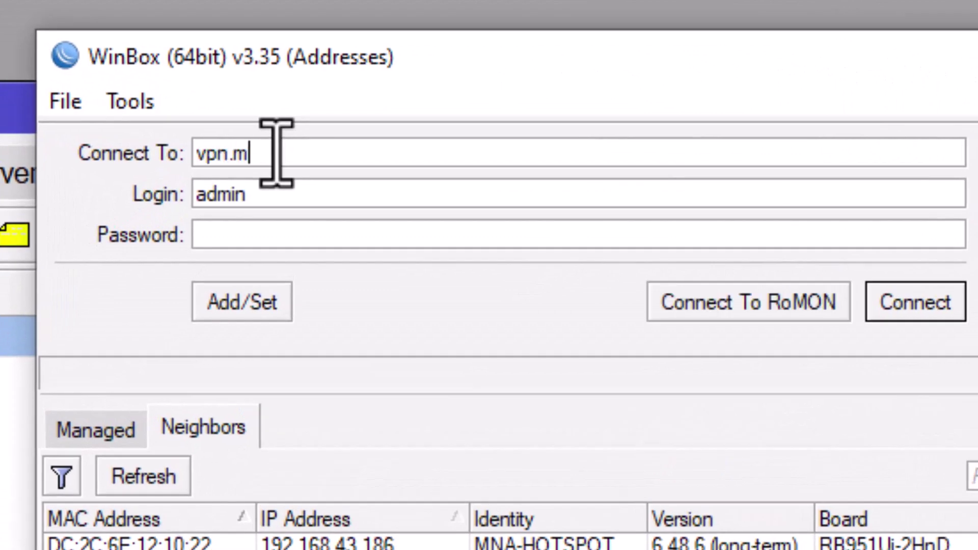
pyautogui.write('natogo.com')
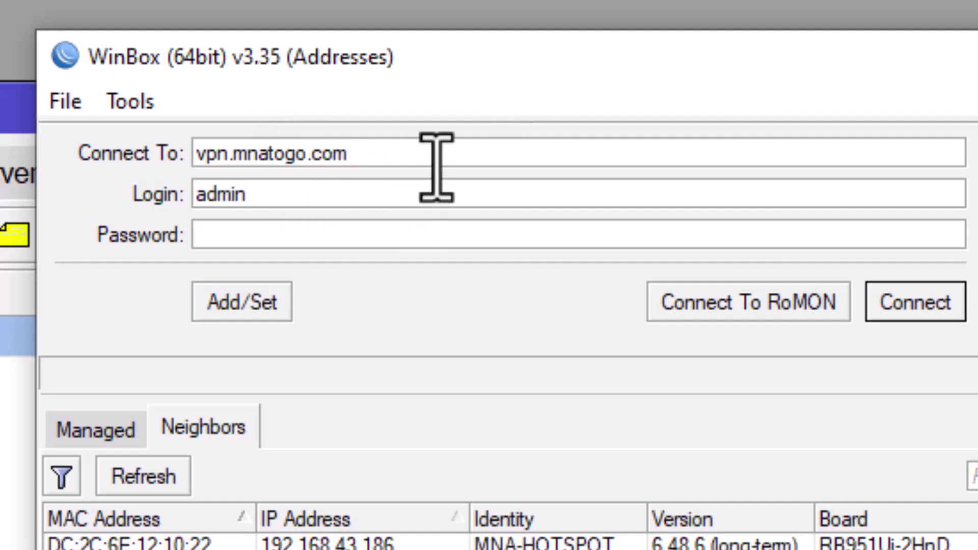
pyautogui.write(':5170')
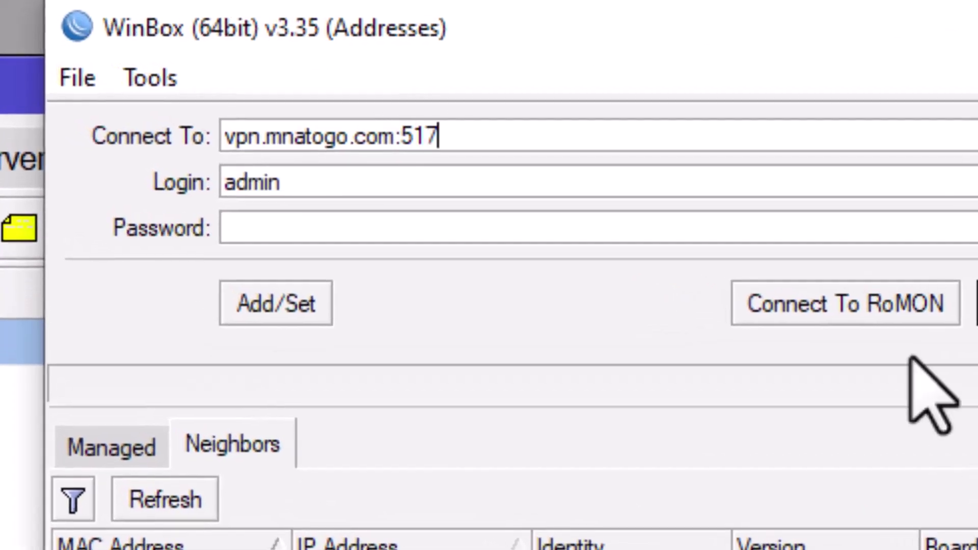
pyautogui.click(344, 232)
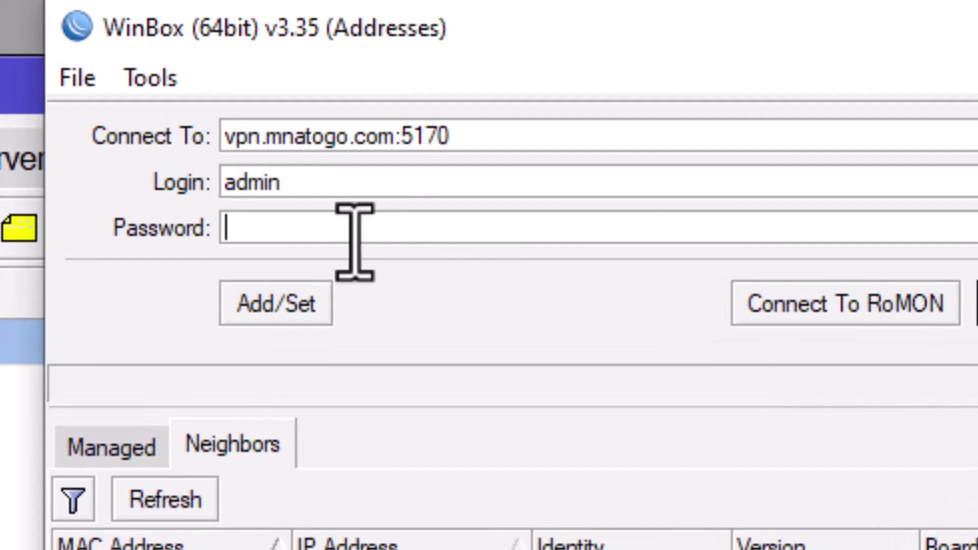
pyautogui.doubleClick(295, 181)
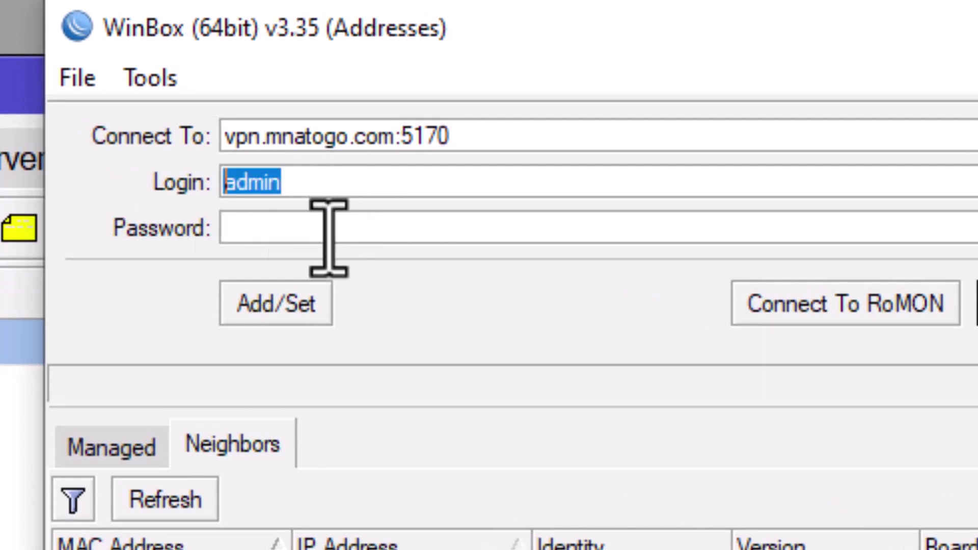
pyautogui.click(329, 239)
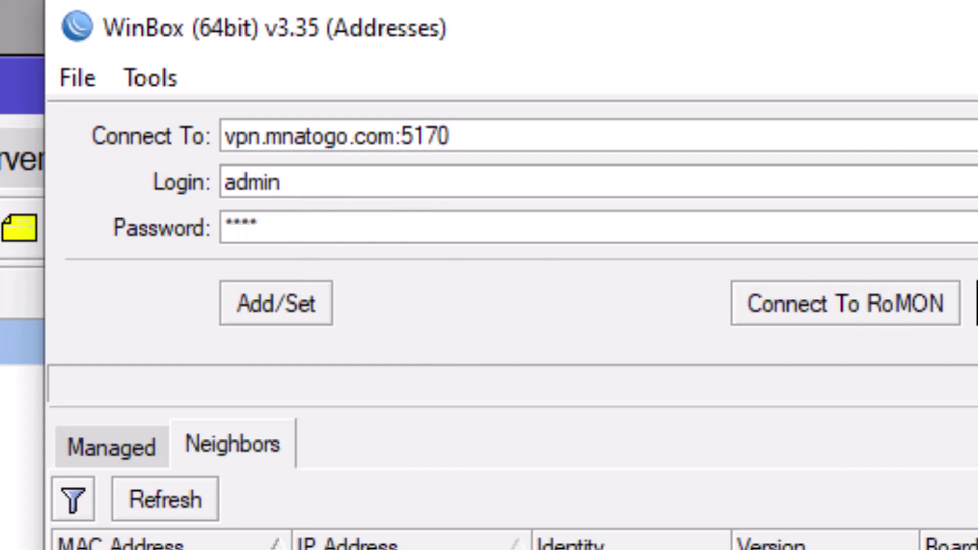
pyautogui.press('Return')
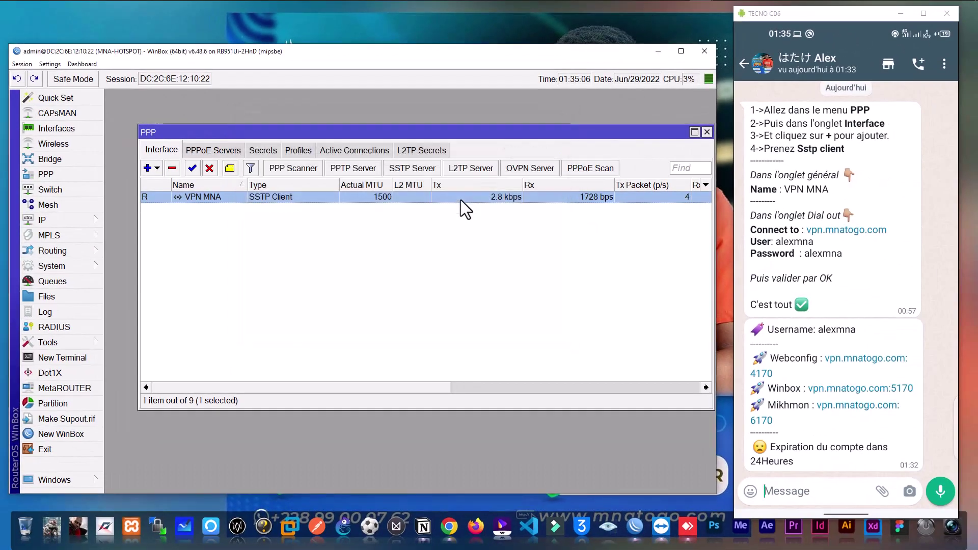
# Check that the vpn.mnatogo.com:5170 session opened, minimize it, and leave the phone's WhatsApp chat.
pyautogui.moveTo(392, 119); pyautogui.dragTo(399, 184)
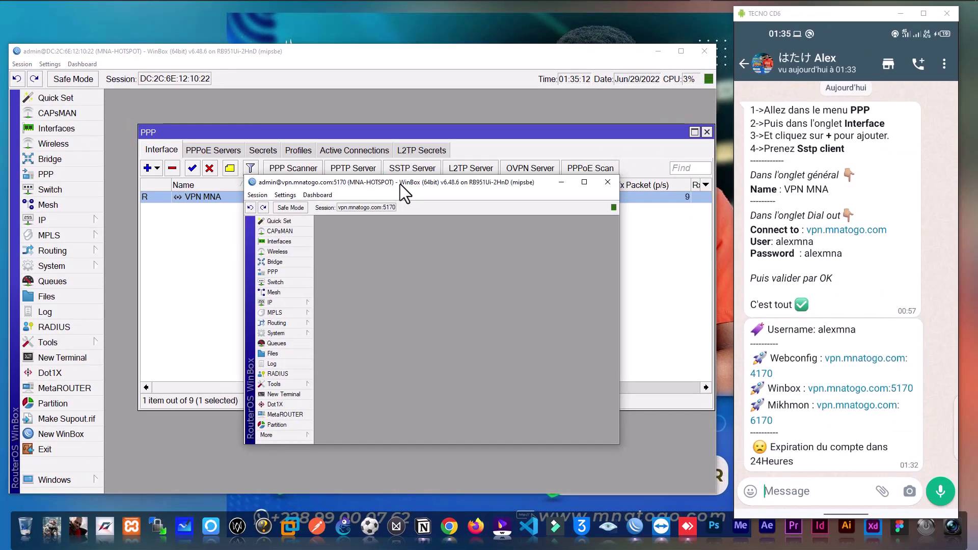
pyautogui.moveTo(401, 184); pyautogui.dragTo(374, 124)
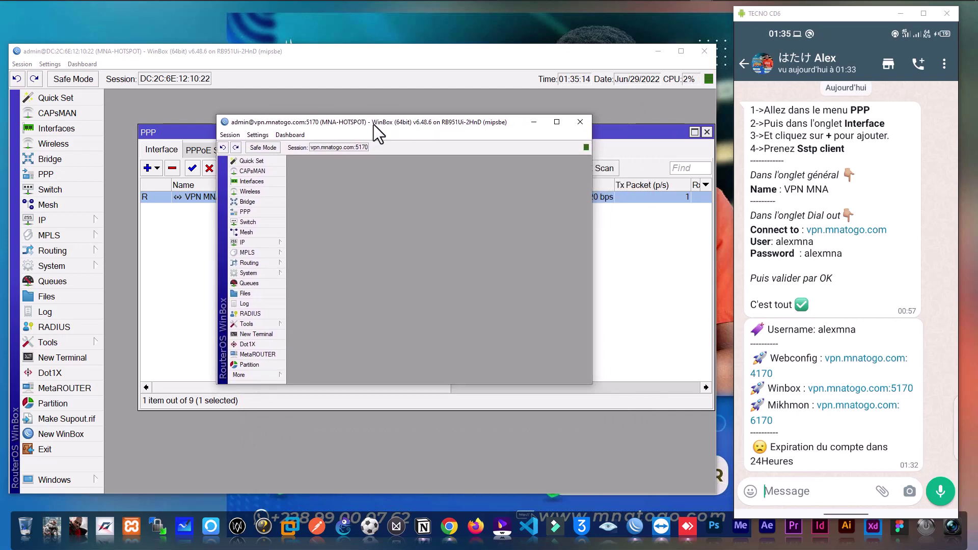
pyautogui.click(530, 121)
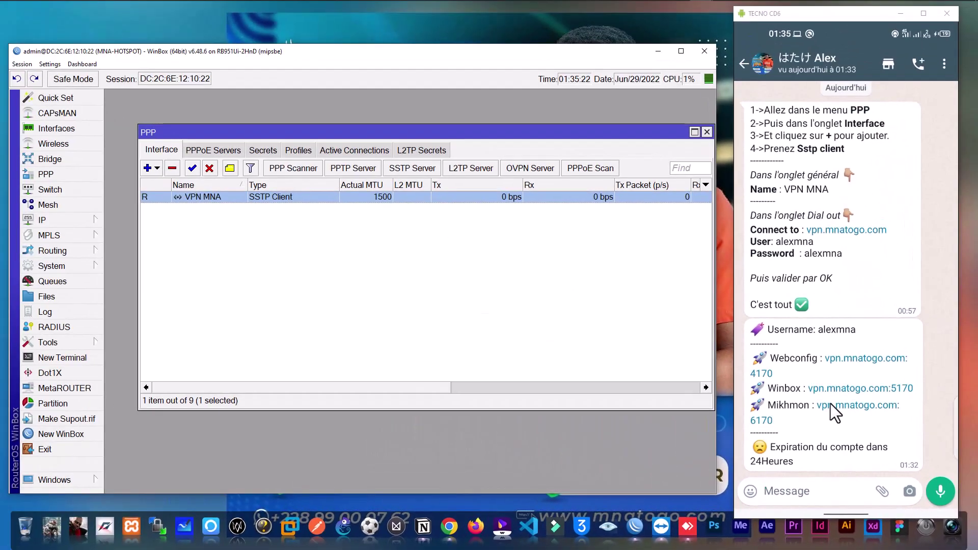
pyautogui.middleClick(830, 404)
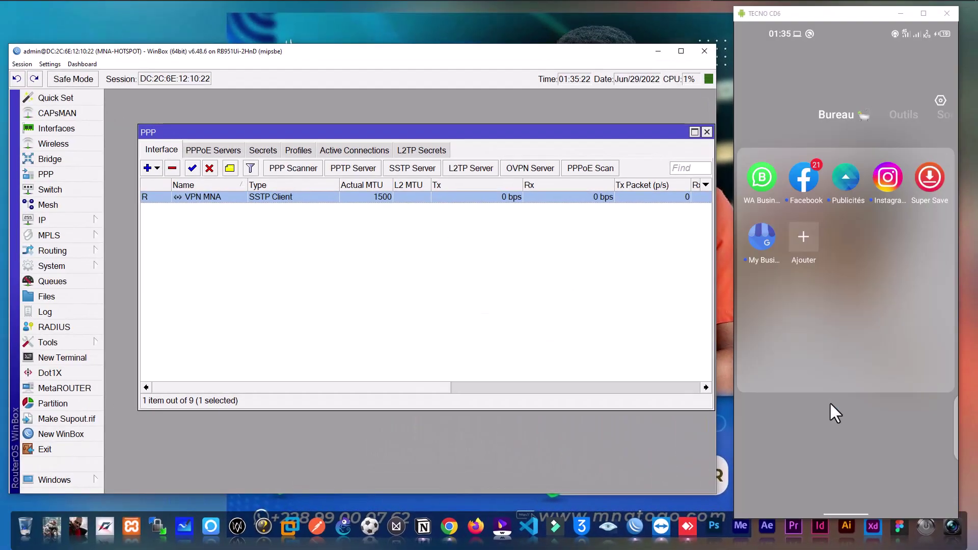
# Open the Mikhmon login on the phone and sign in as admin with the account password.
pyautogui.click(830, 405)
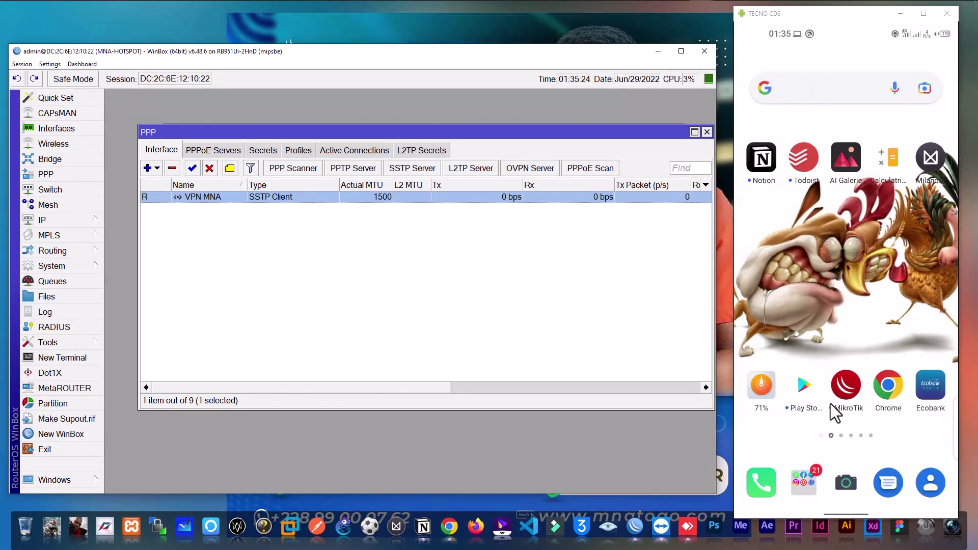
pyautogui.click(831, 404)
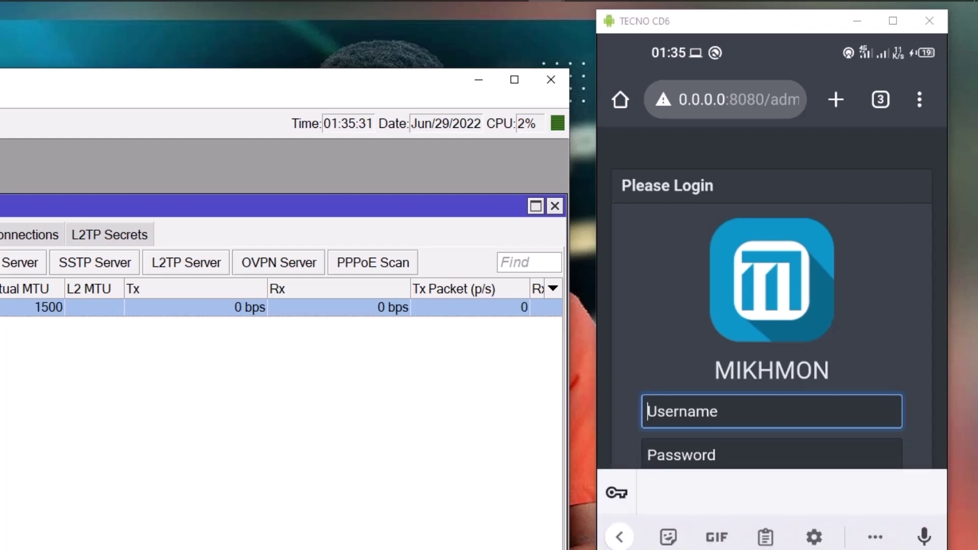
pyautogui.write('admin')
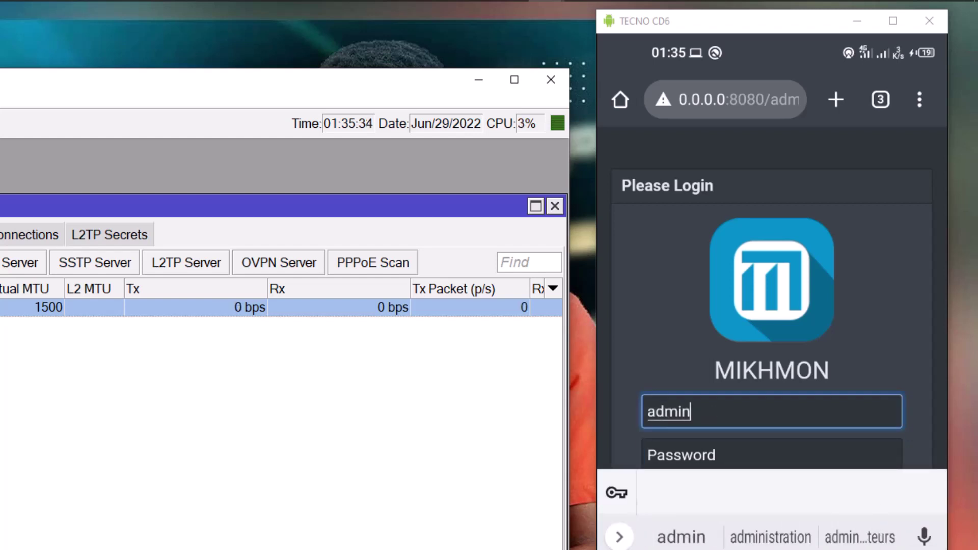
pyautogui.click(772, 455)
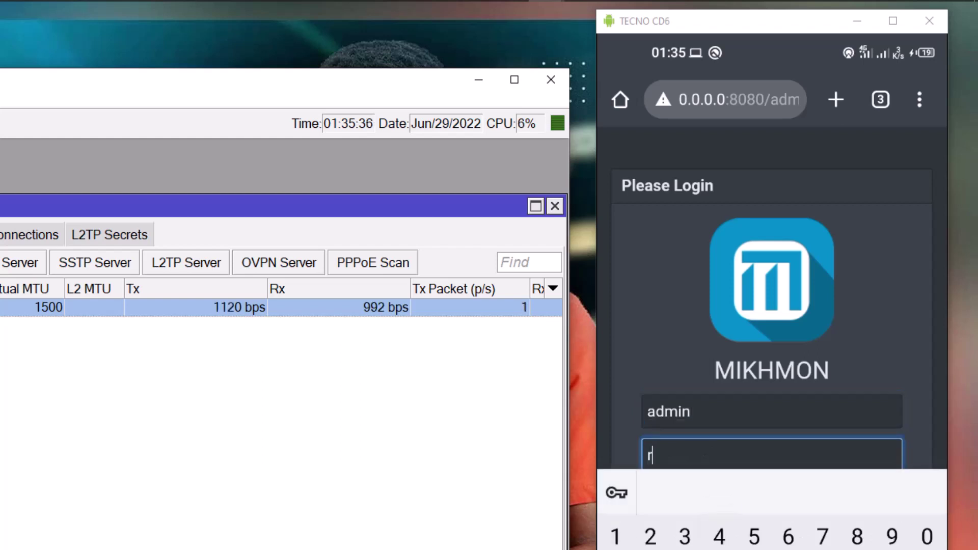
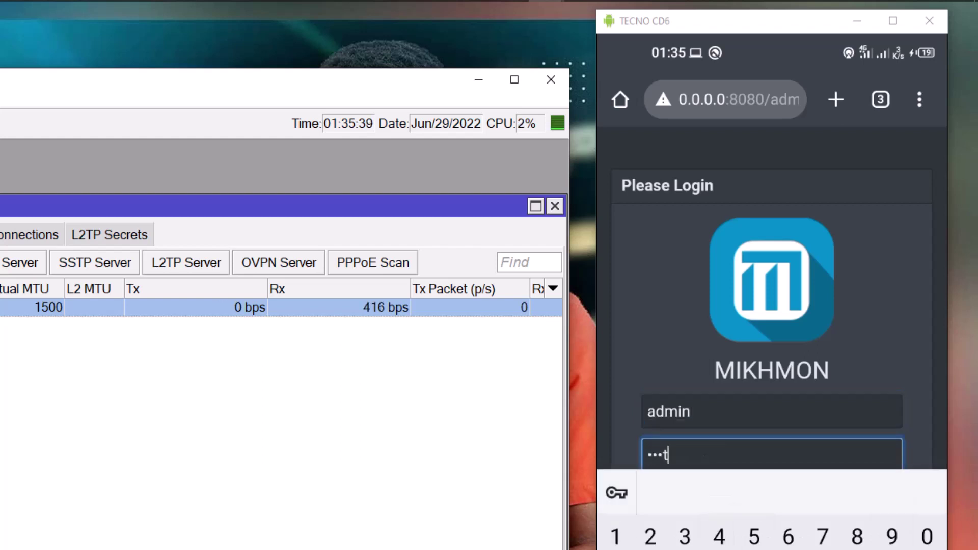
pyautogui.press('Return')
pyautogui.click(772, 518)
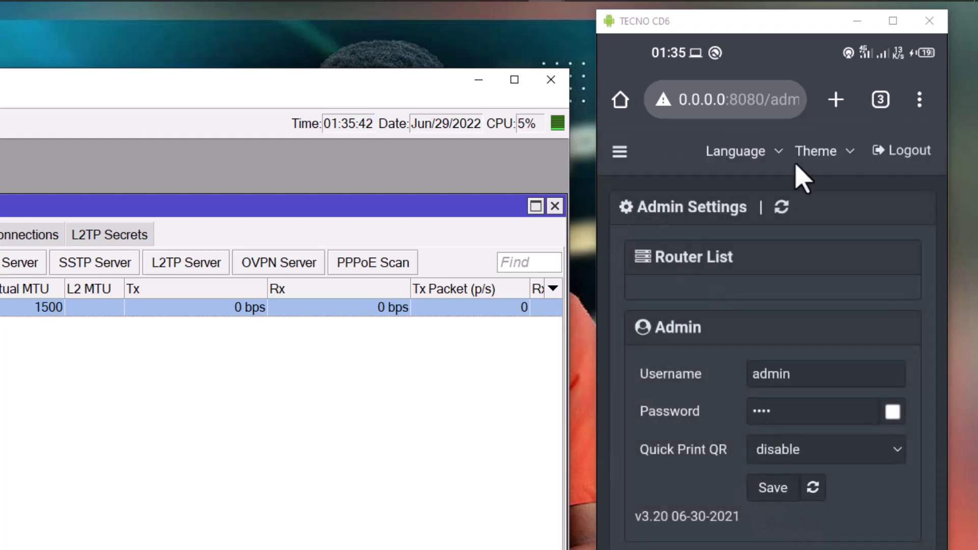
# Add a Mikhmon router with session name vpnacces and move on to the IP MikroTik field.
pyautogui.click(619, 153)
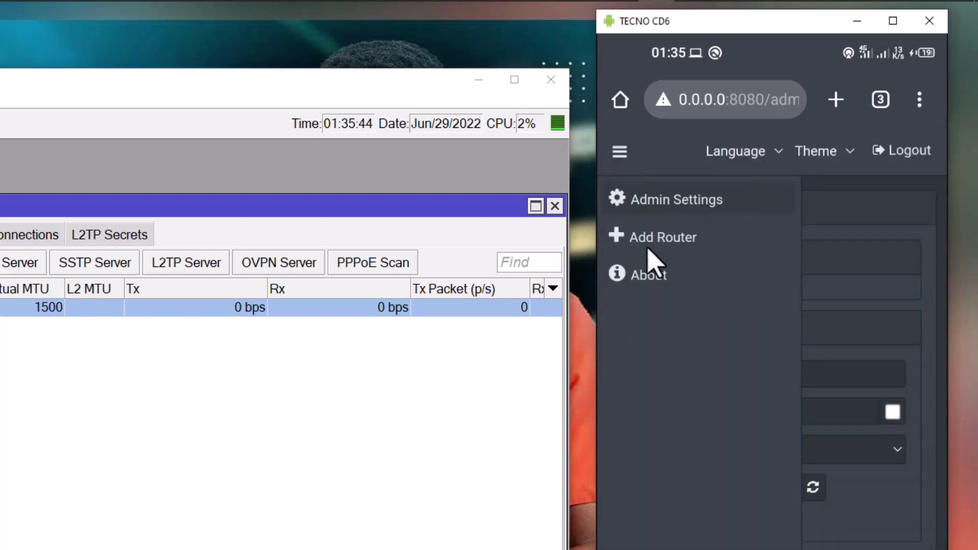
pyautogui.click(648, 246)
pyautogui.click(752, 318)
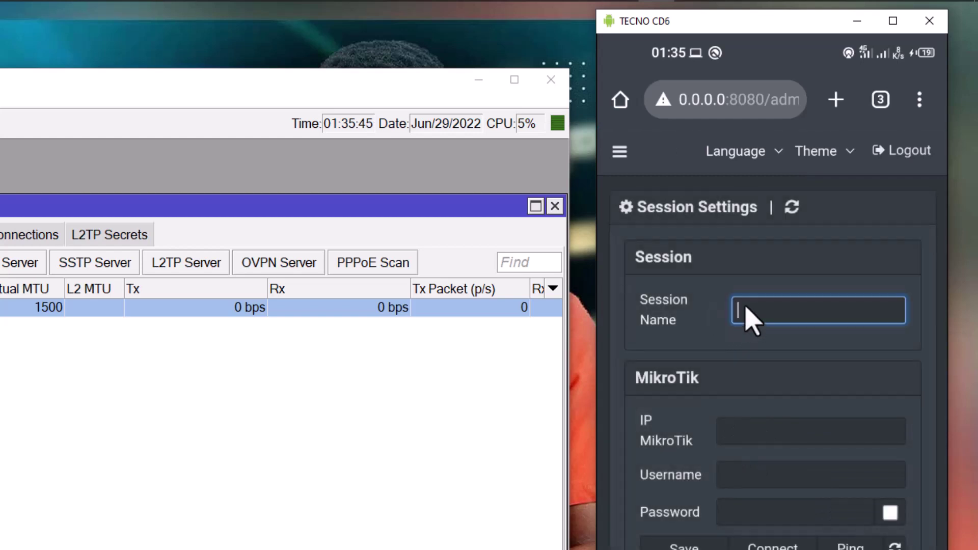
pyautogui.write('vpn')
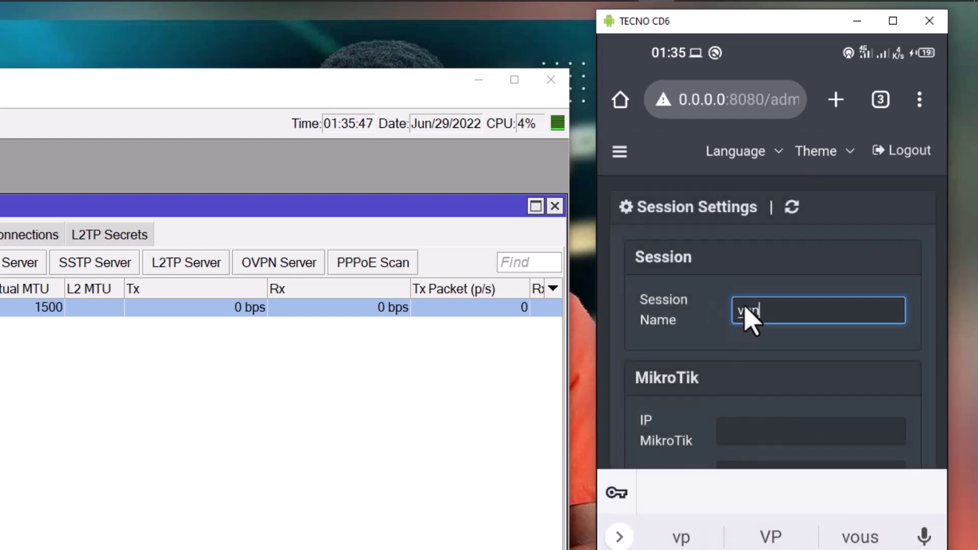
pyautogui.write('acce')
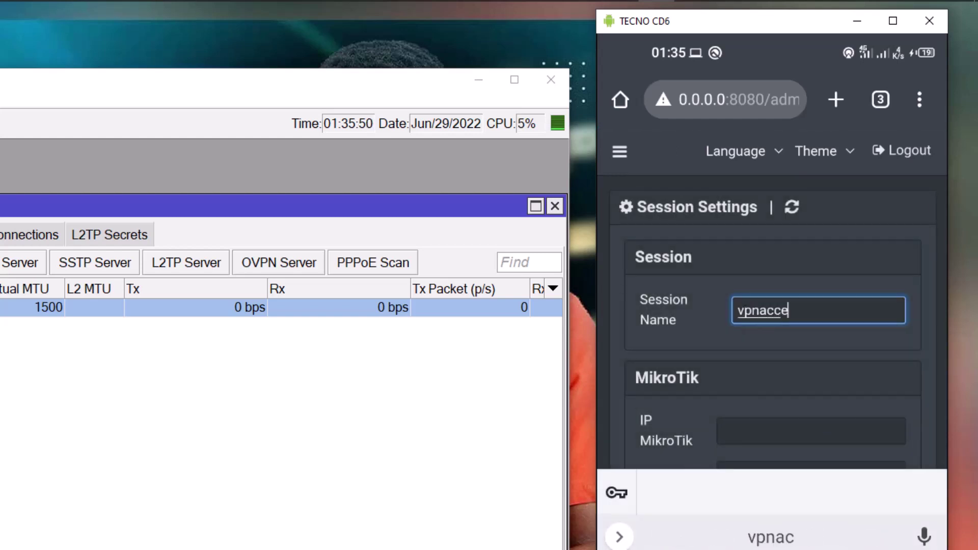
pyautogui.write('s')
pyautogui.click(765, 436)
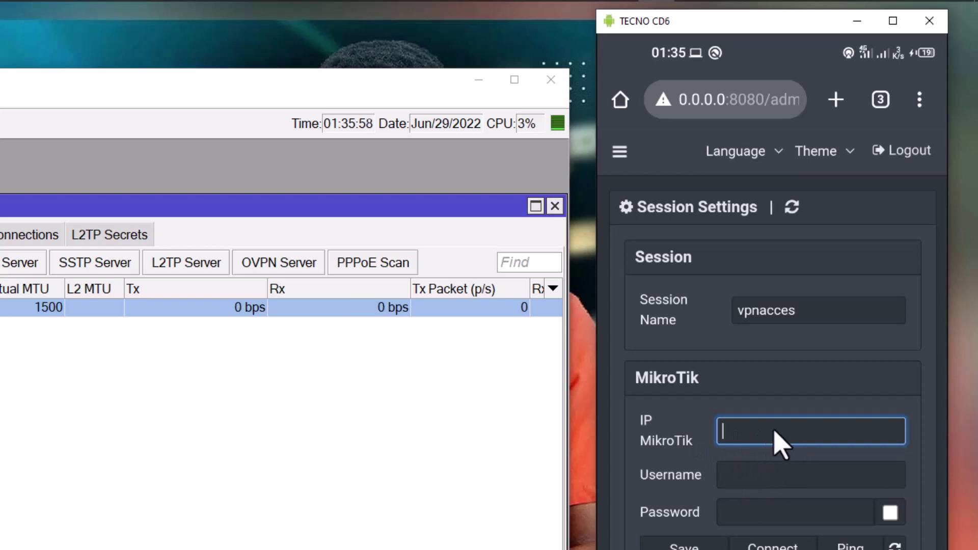
pyautogui.scroll(-1, 778, 439)
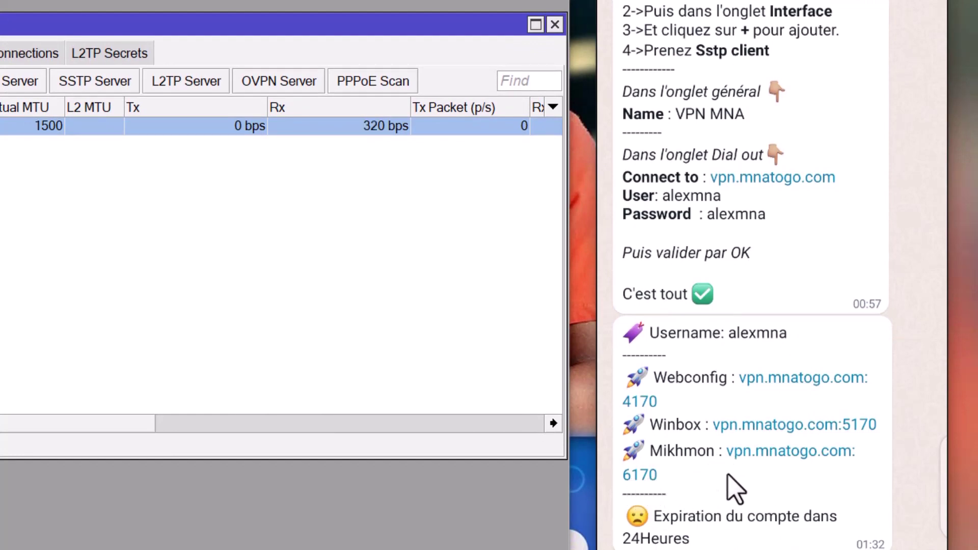
# Paste vpn.mnatogo.com:6170 as IP MikroTik, with username admin and the router password.
pyautogui.click(795, 461)
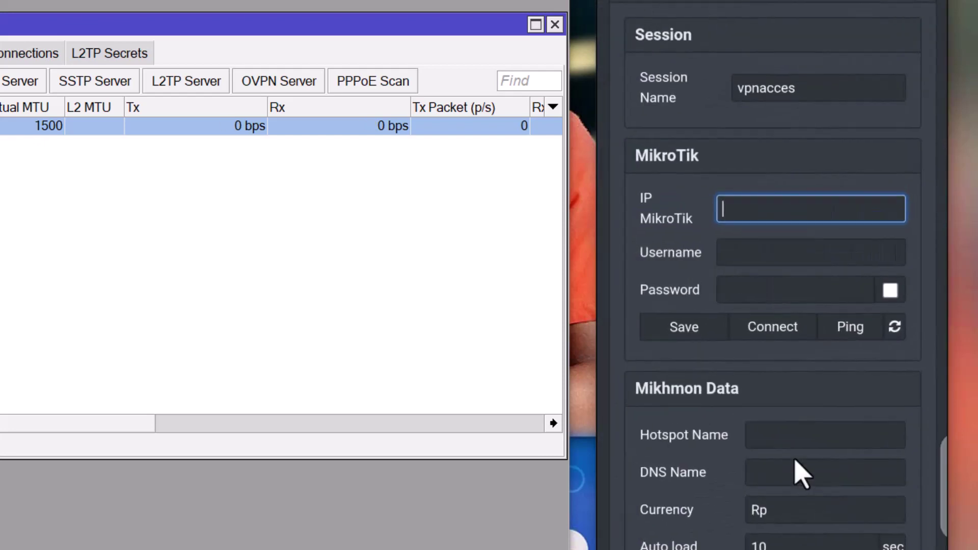
pyautogui.write('http://vpn.mnatogo.com:6170')
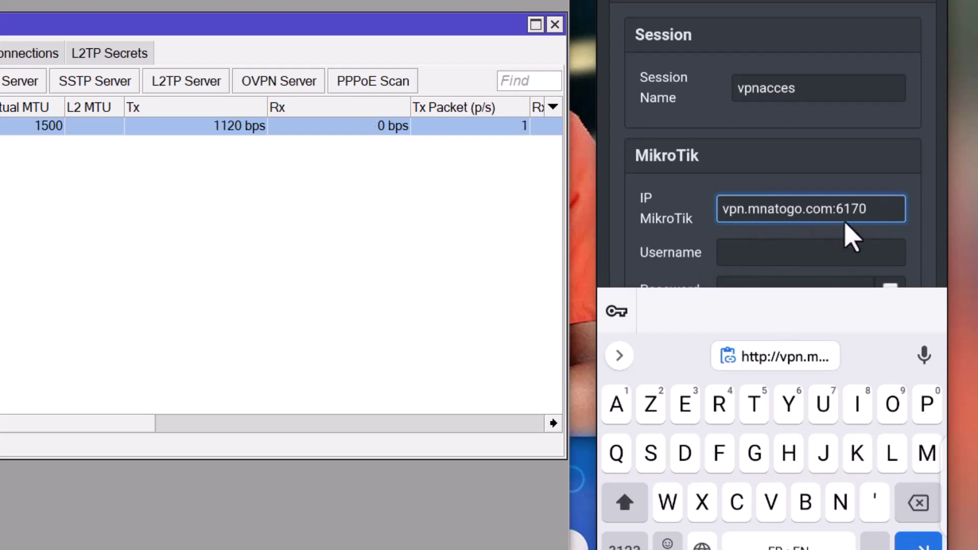
pyautogui.click(746, 260)
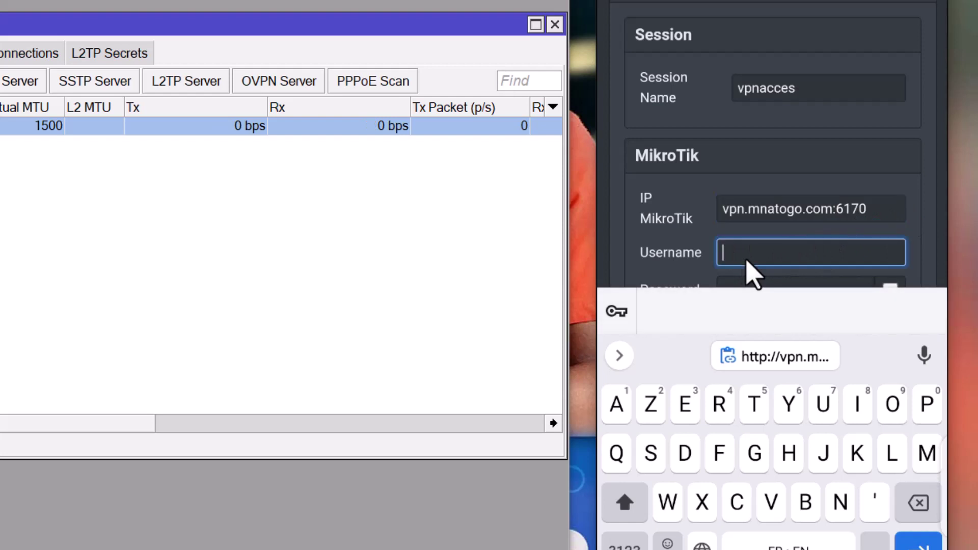
pyautogui.write('admin')
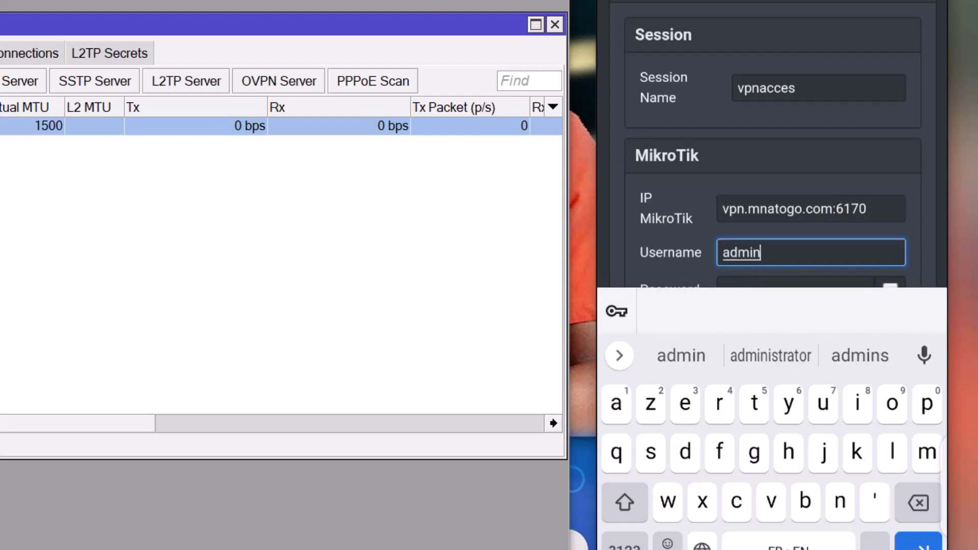
pyautogui.press('Escape')
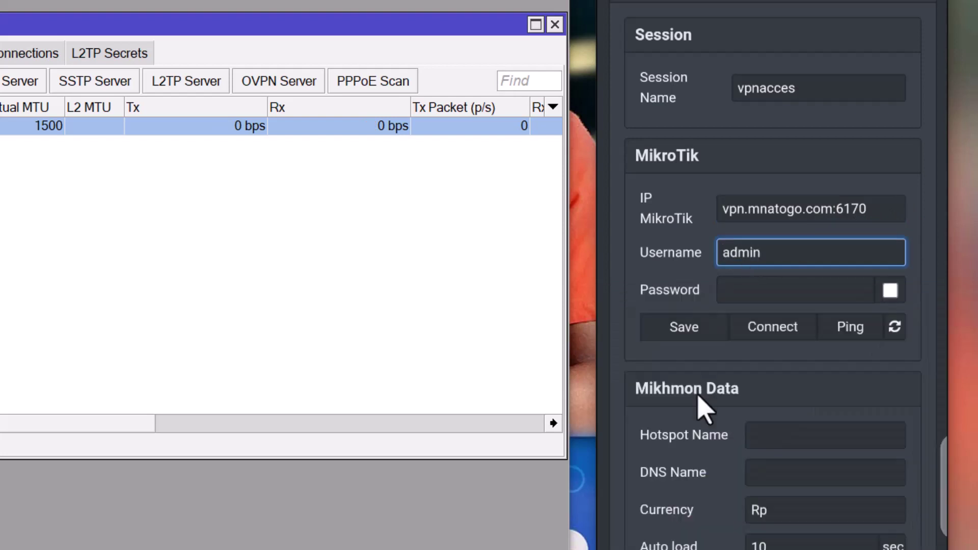
pyautogui.click(749, 289)
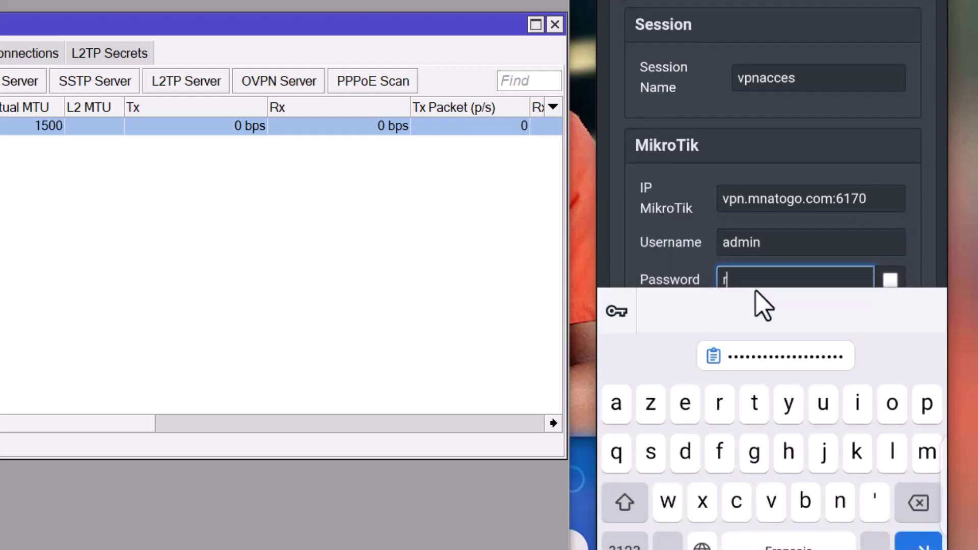
pyautogui.press('Escape')
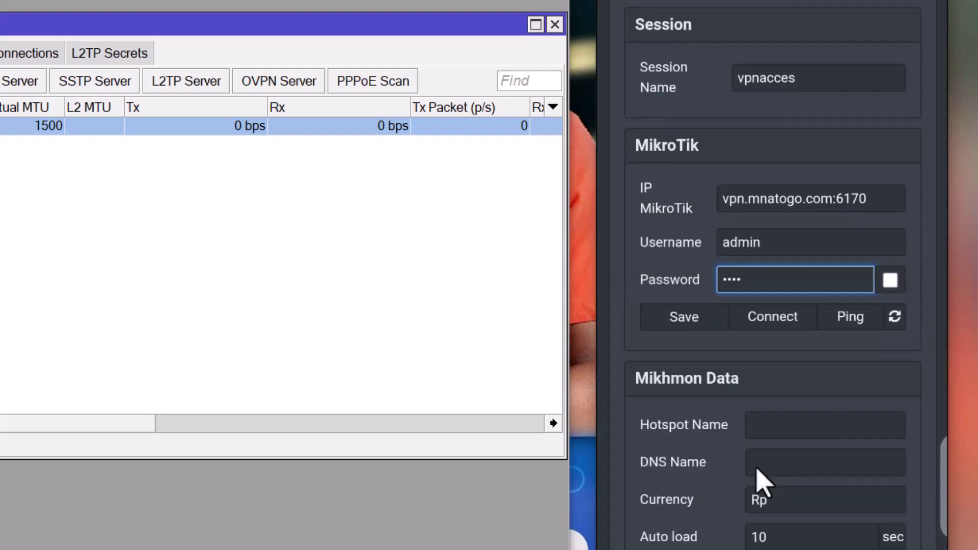
# Fill in the hotspot name and DNS name, and set the currency to fcfa.
pyautogui.click(782, 432)
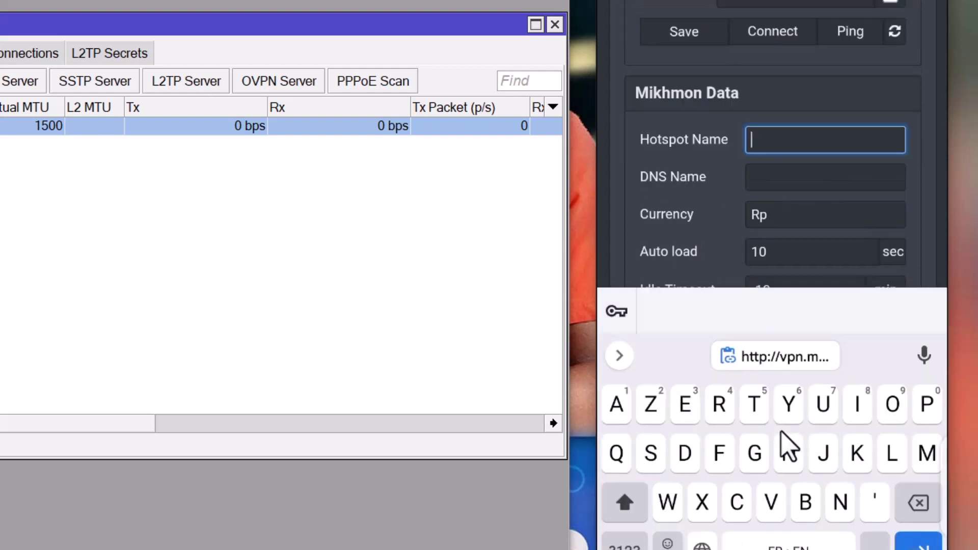
pyautogui.write('alex')
pyautogui.press('Tab')
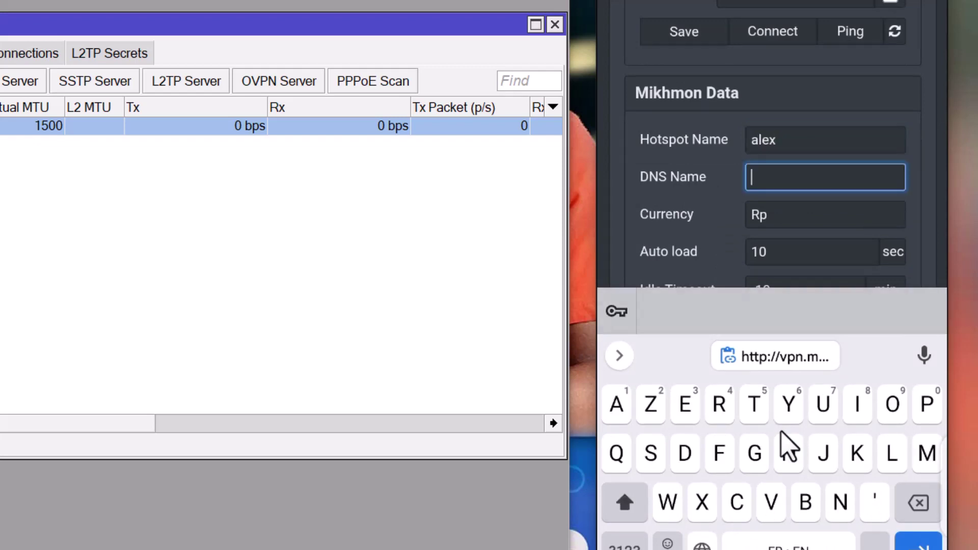
pyautogui.write('alex.tg')
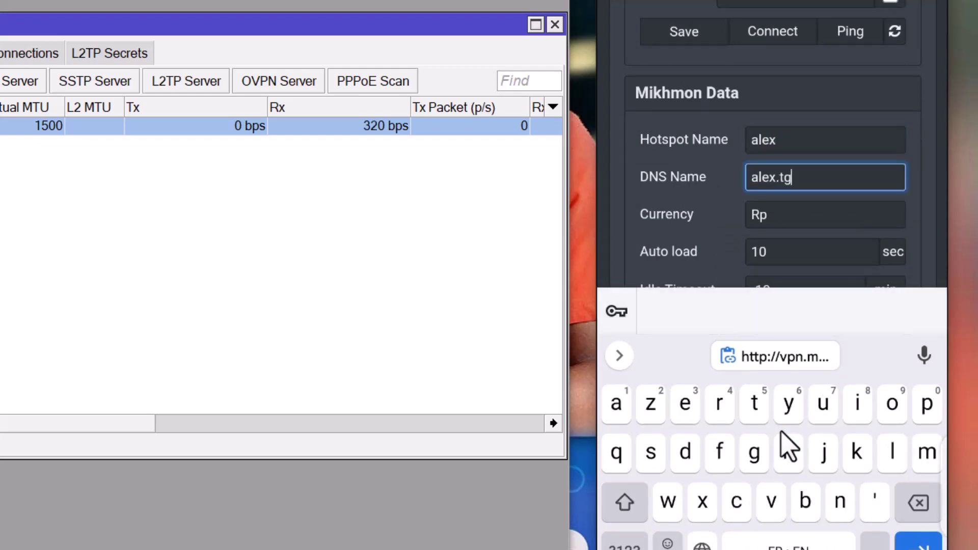
pyautogui.press('Tab')
pyautogui.write('fcfa')
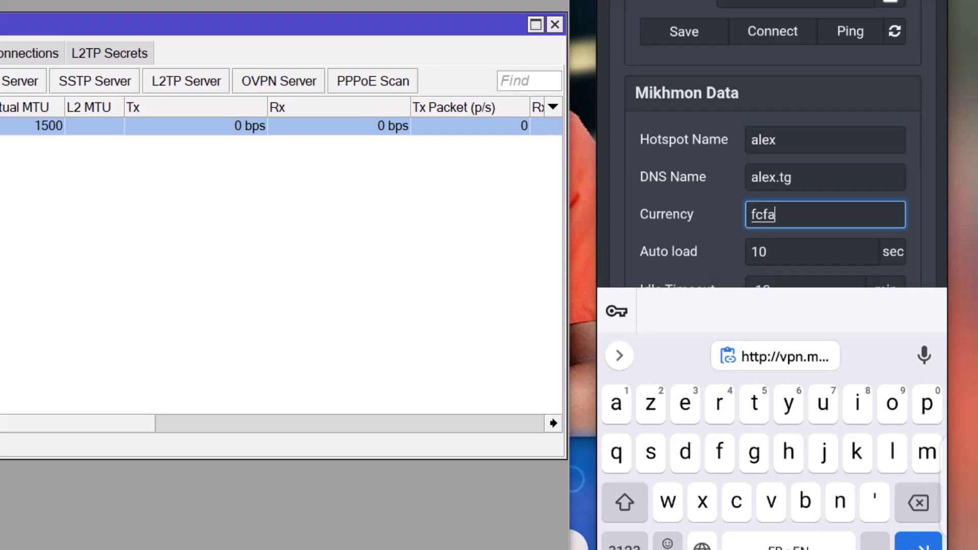
pyautogui.press('Escape')
pyautogui.scroll(5, 780, 316)
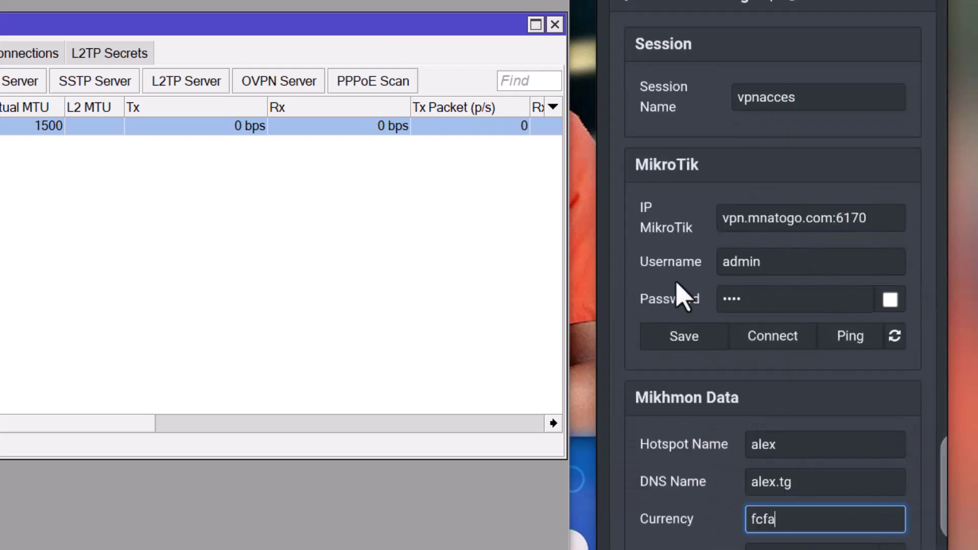
# Save and ping the vpnacces session, then connect to reach the RB951Ui-2HnD dashboard showing RouterOS 6.48.6.
pyautogui.click(700, 343)
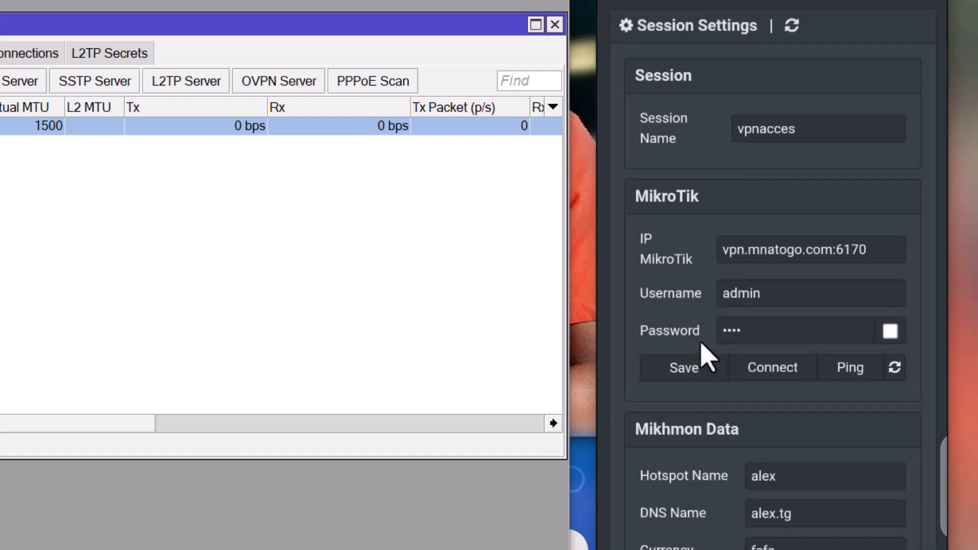
pyautogui.click(844, 375)
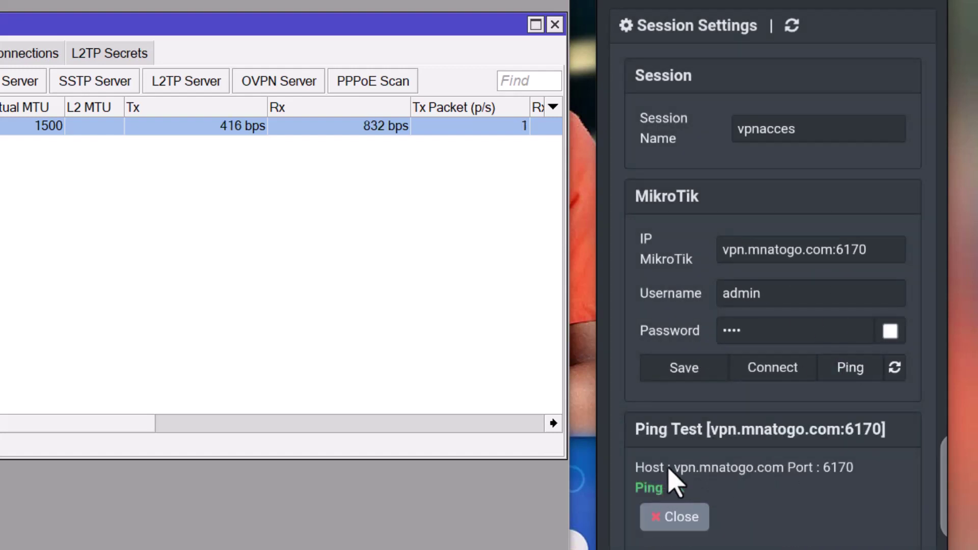
pyautogui.click(771, 372)
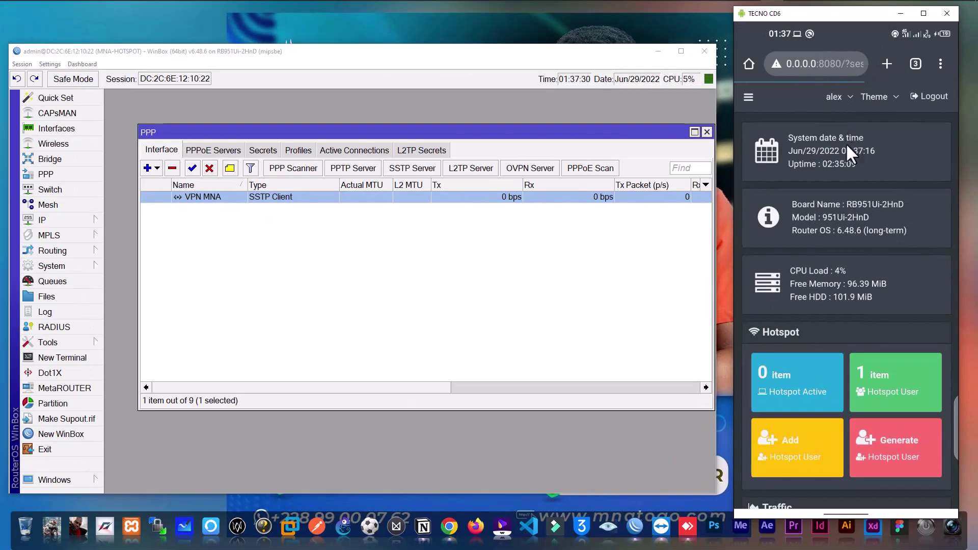
pyautogui.scroll(-3, 830, 230)
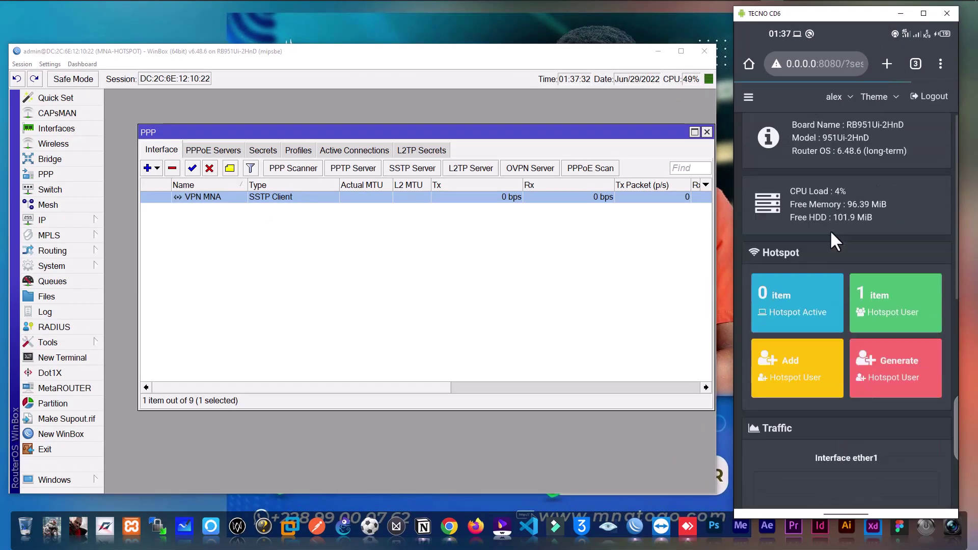